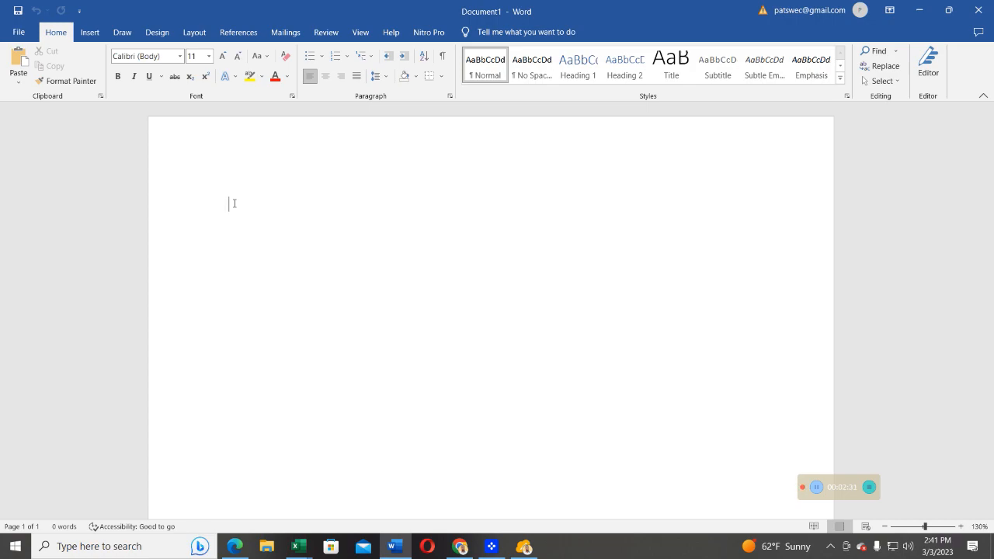
- Write the comma-separated header line "No, Name, Age, Gender, Nationality, Class, Subject" in the blank document
{"action": "type", "text": "No"}
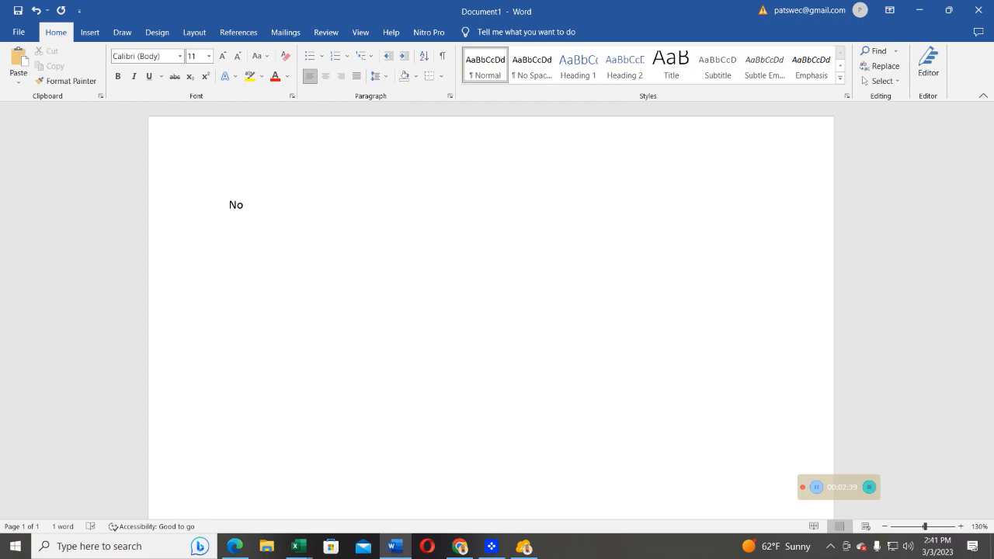
{"action": "type", "text": ", Name, A"}
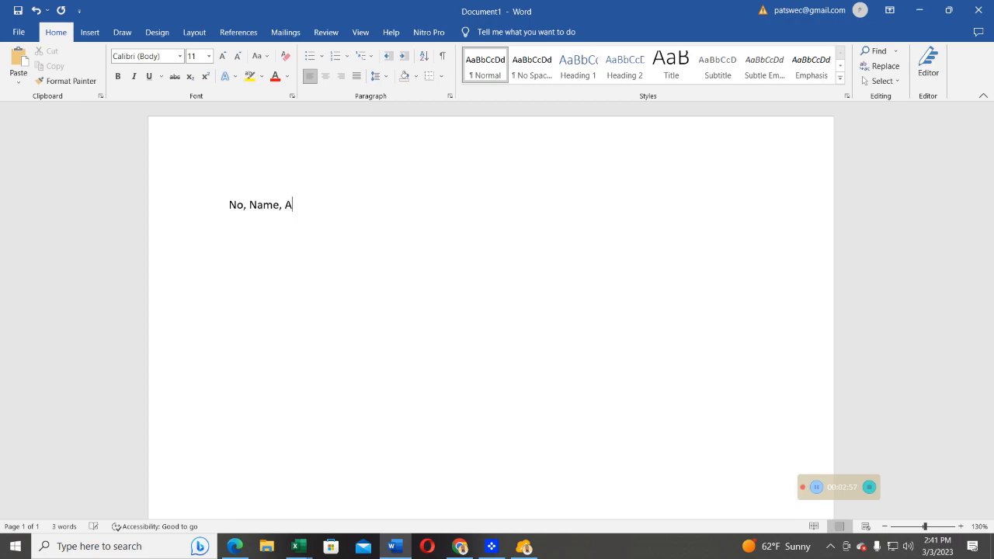
{"action": "type", "text": "ge, Gender, Nationality"}
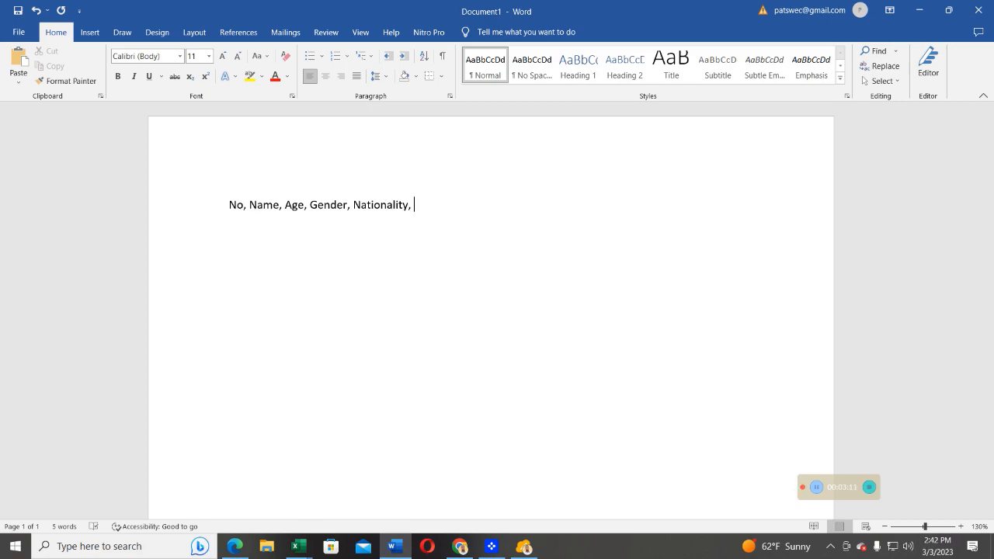
{"action": "type", "text": ", Class, Subject"}
- Set the header line's font size to 16 and place the text cursor at the end of the line
{"action": "scroll", "coordinate": [295, 226], "scroll_direction": "up", "scroll_amount": 3, "text": "ctrl"}
{"action": "mouse_move", "coordinate": [165, 205]}
{"action": "left_mouse_down"}
{"action": "mouse_move", "coordinate": [518, 171]}
{"action": "mouse_move", "coordinate": [155, 206]}
{"action": "left_mouse_up"}
{"action": "left_click", "coordinate": [459, 246]}
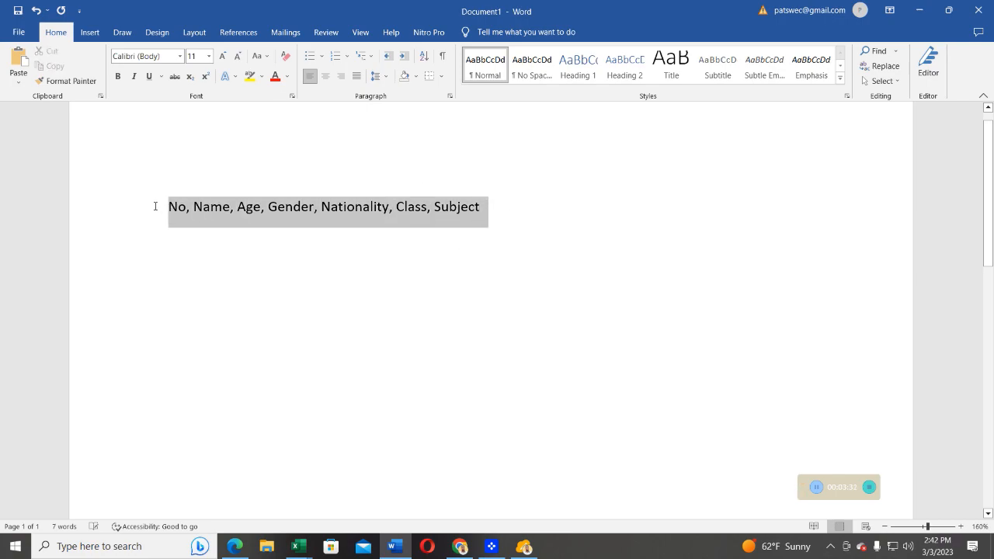
{"action": "left_click", "coordinate": [208, 55]}
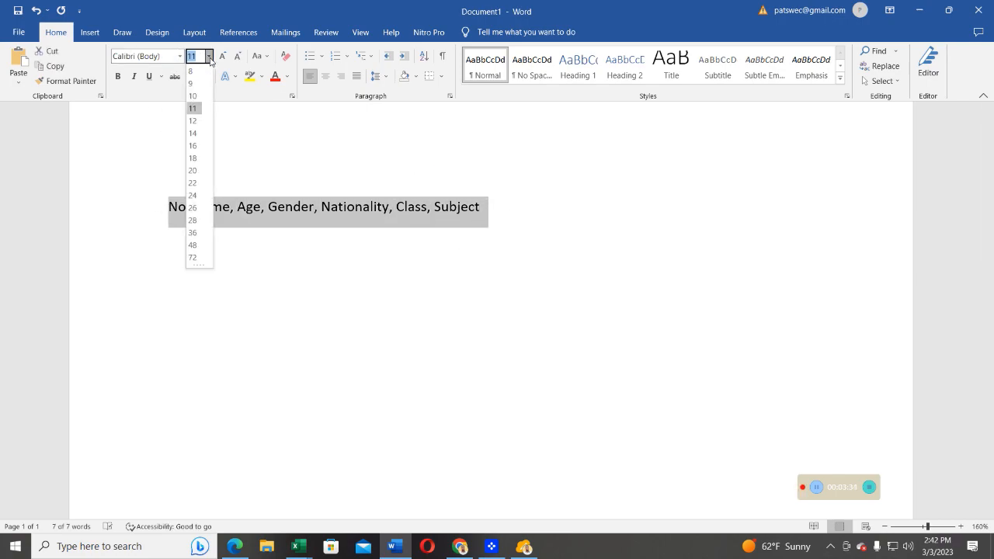
{"action": "left_click", "coordinate": [199, 147]}
{"action": "left_click", "coordinate": [635, 216]}
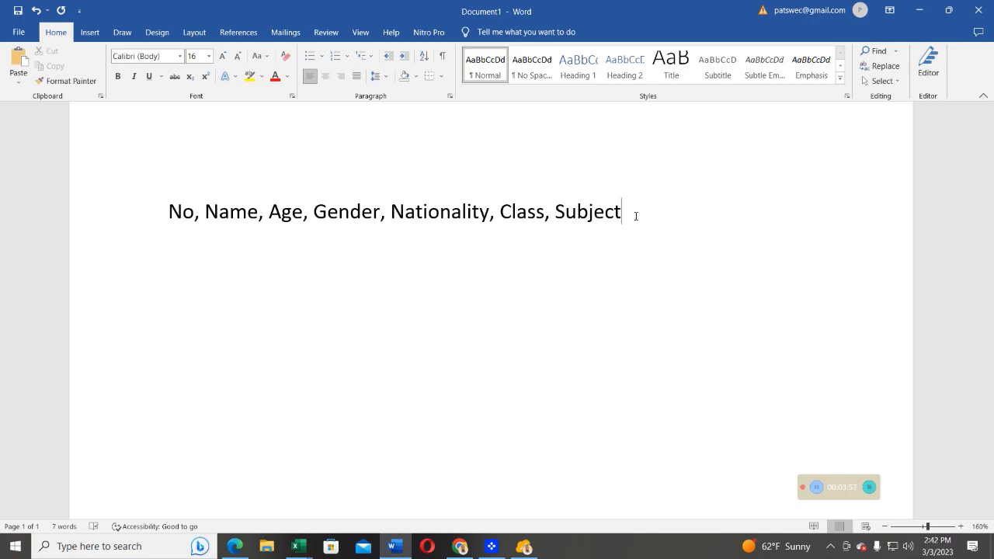
- Add the first comma-separated record below the header: 1, the student's name, 30, Male, Congolese, Year1, OOP
{"action": "key", "text": "Return"}
{"action": "type", "text": "1, Mpat"}
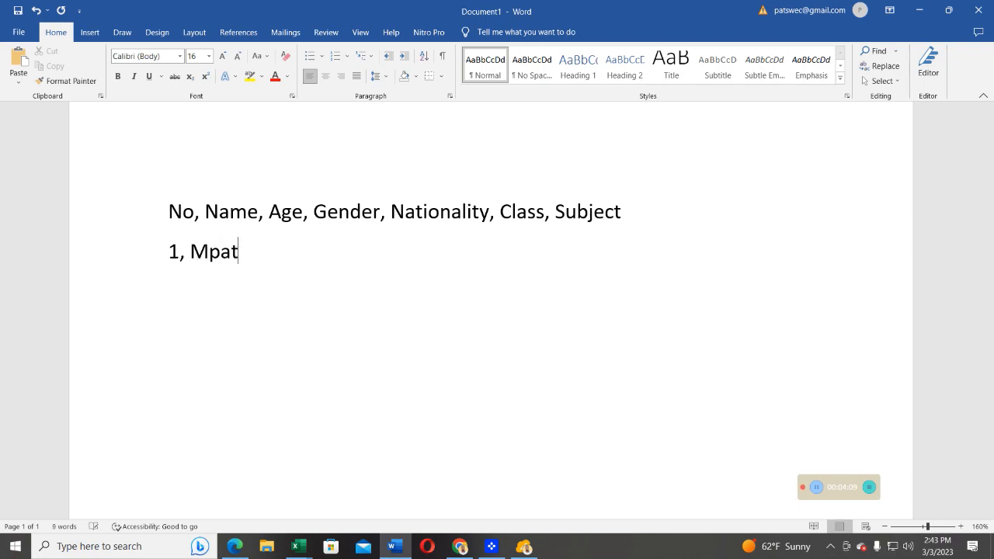
{"action": "type", "text": "swe, 30"}
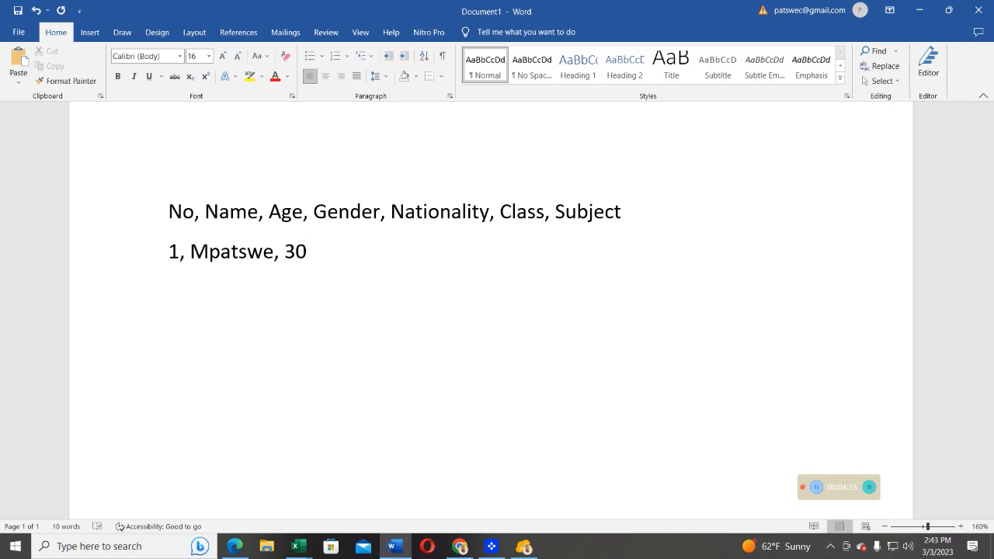
{"action": "type", "text": ", Male, C"}
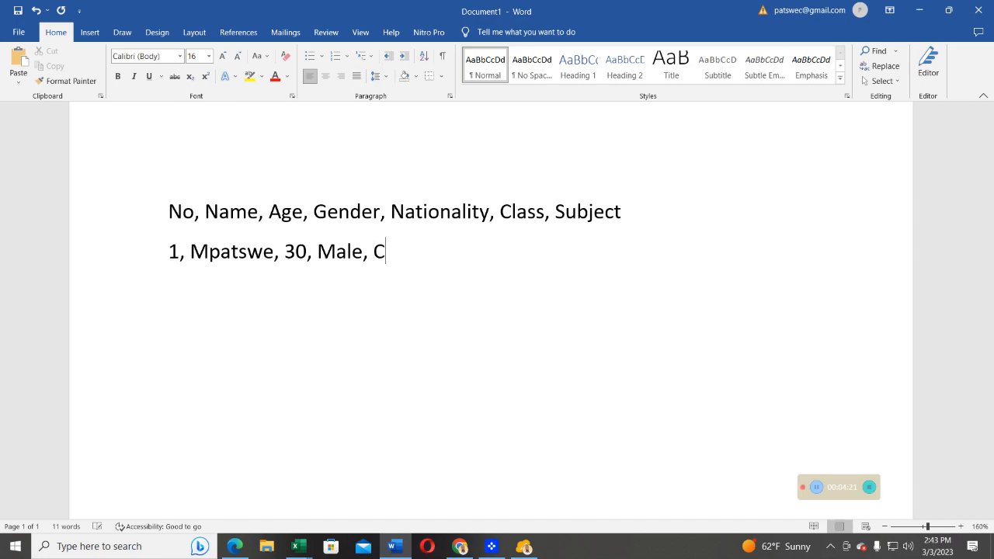
{"action": "type", "text": "ongolese,"}
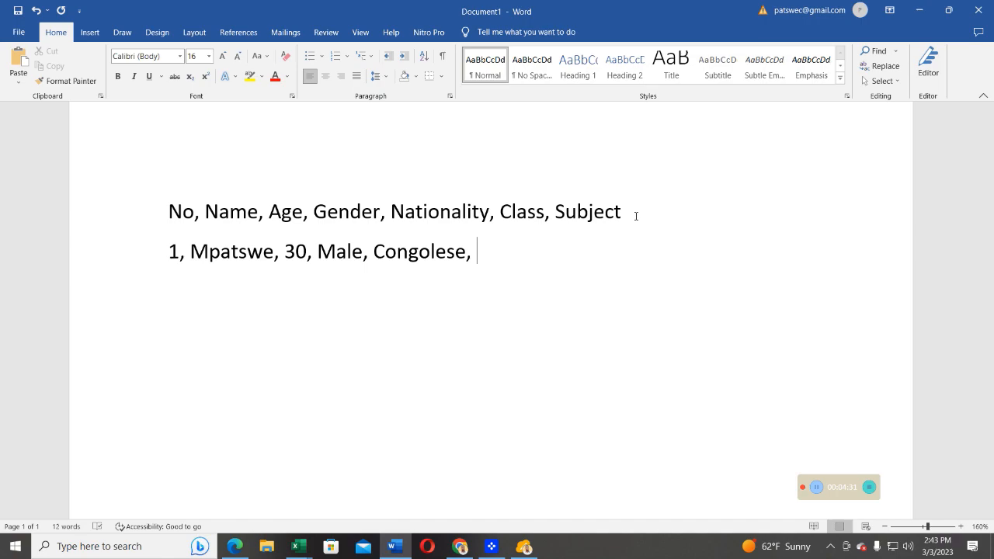
{"action": "type", "text": "Y"}
{"action": "type", "text": "ea"}
{"action": "type", "text": "r 2"}
{"action": "key", "text": "BackSpace"}
{"action": "key", "text": "BackSpace"}
{"action": "type", "text": "1,"}
{"action": "type", "text": "OOP"}
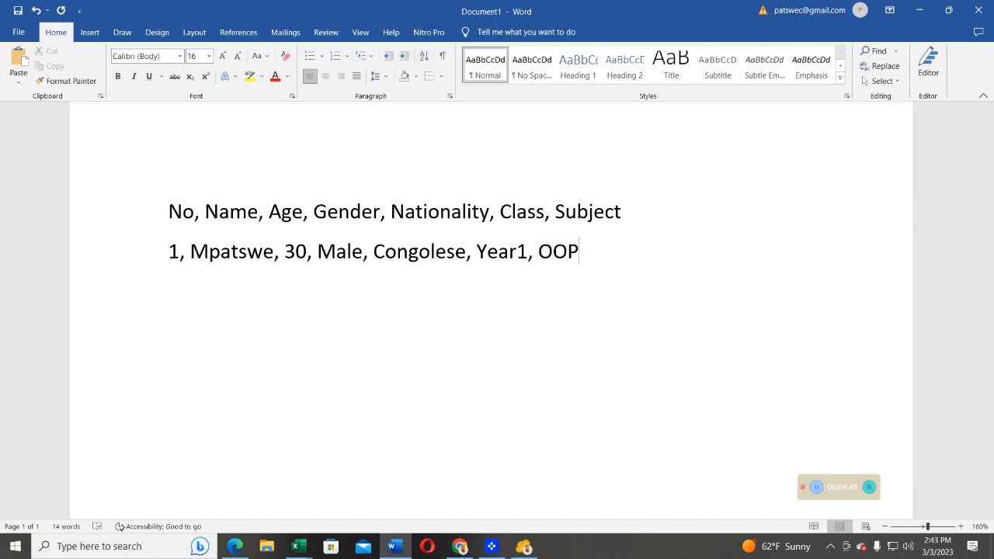
- Add the second comma-separated record on a new line: 2, the student's name, 28, Male, Ugandan, Year1, OOP
{"action": "key", "text": "Return"}
{"action": "type", "text": "2,"}
{"action": "type", "text": "a"}
{"action": "key", "text": "BackSpace"}
{"action": "type", "text": "Alagai"}
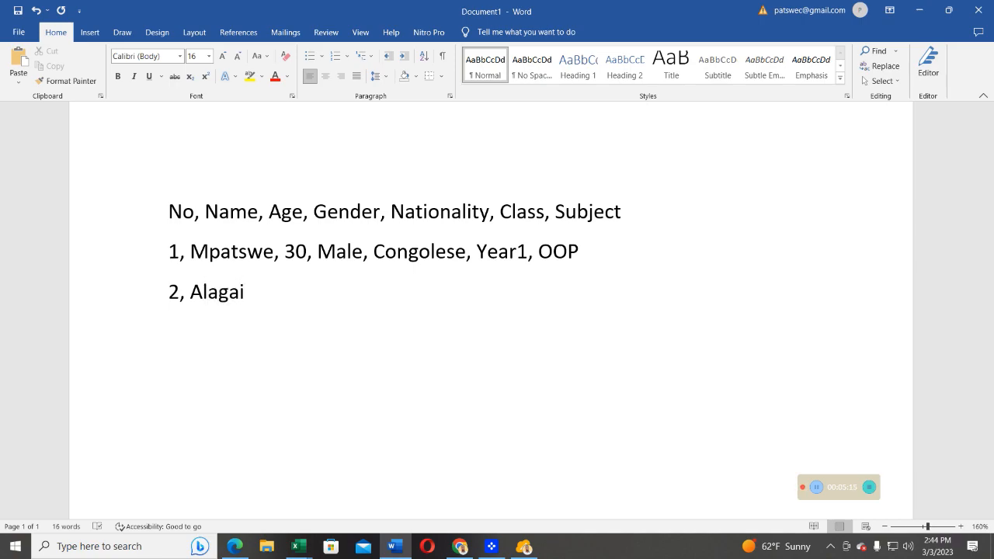
{"action": "type", "text": ", 28, Mal"}
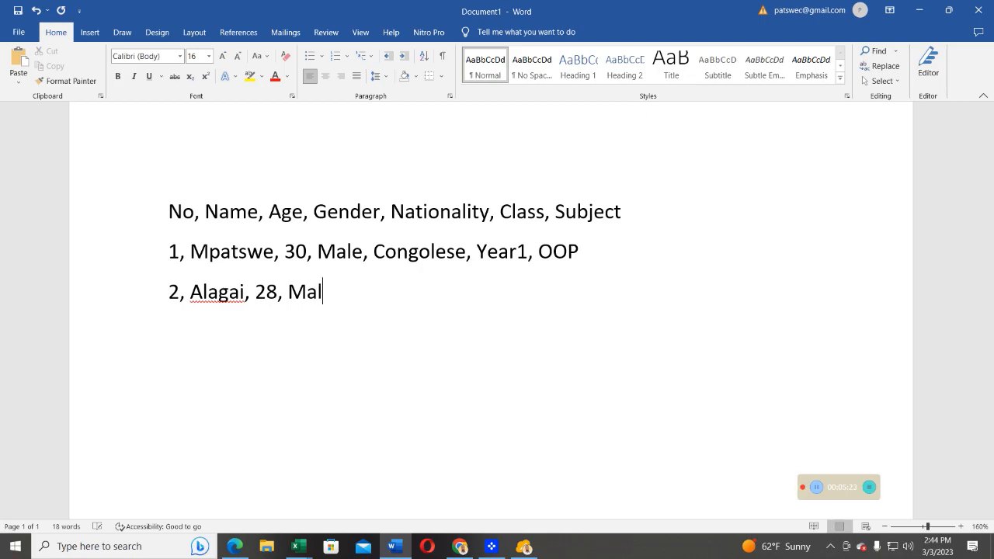
{"action": "type", "text": "e, Uga"}
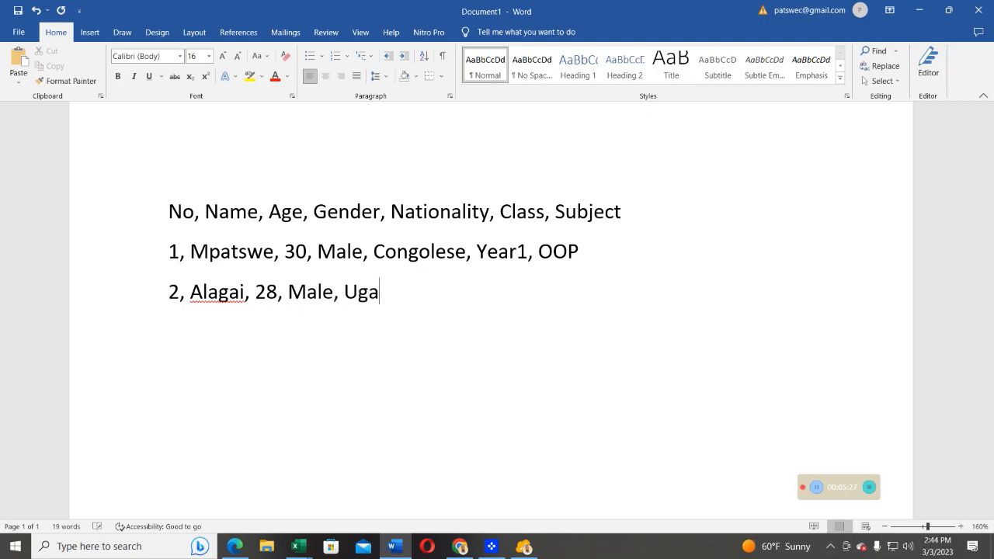
{"action": "type", "text": "ndan,"}
{"action": "type", "text": "Yeae"}
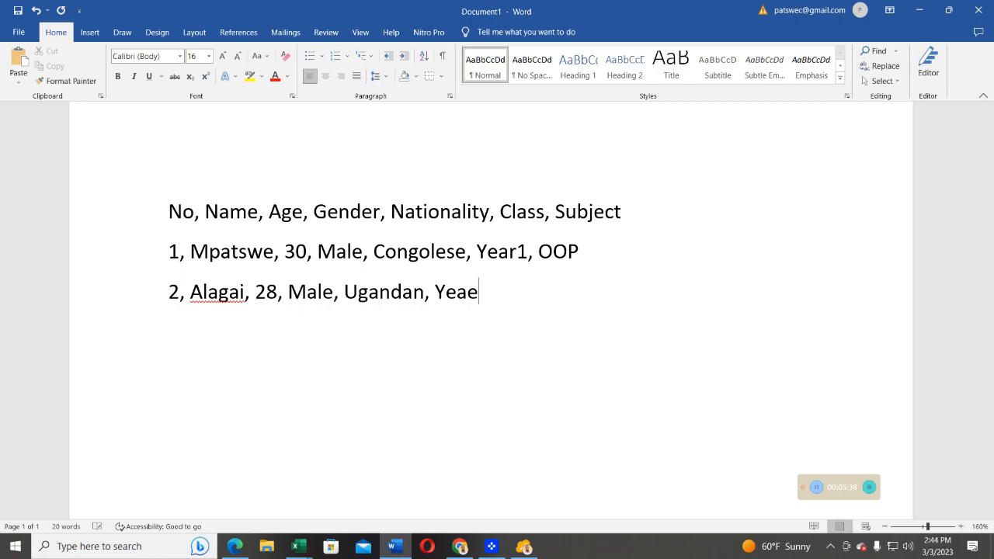
{"action": "key", "text": "BackSpace"}
{"action": "type", "text": "r1, OOP"}
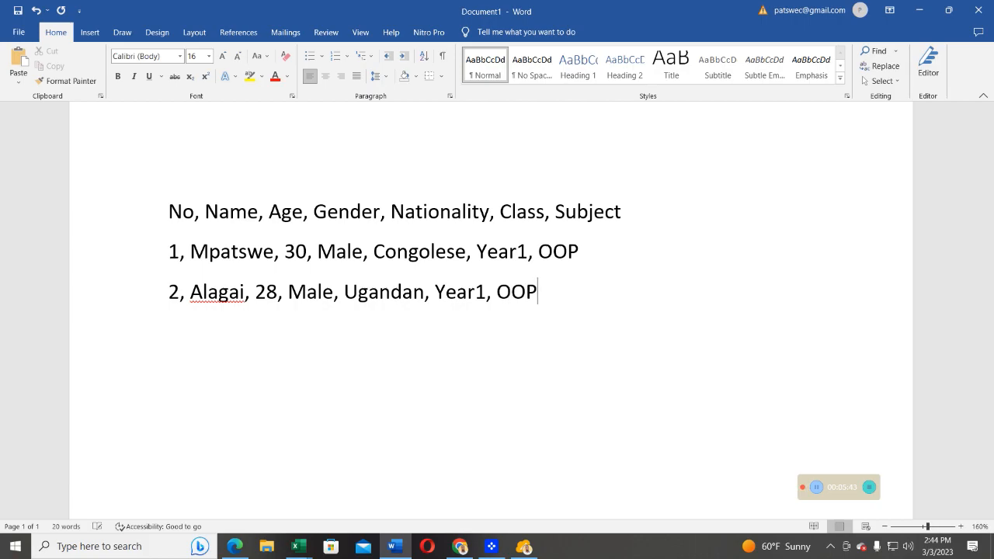
- Add the third comma-separated record on a new line: 3, the student's name, 25, Ugandan, Year1, OOP
{"action": "key", "text": "Return"}
{"action": "type", "text": "3,"}
{"action": "type", "text": "Juliet, 2"}
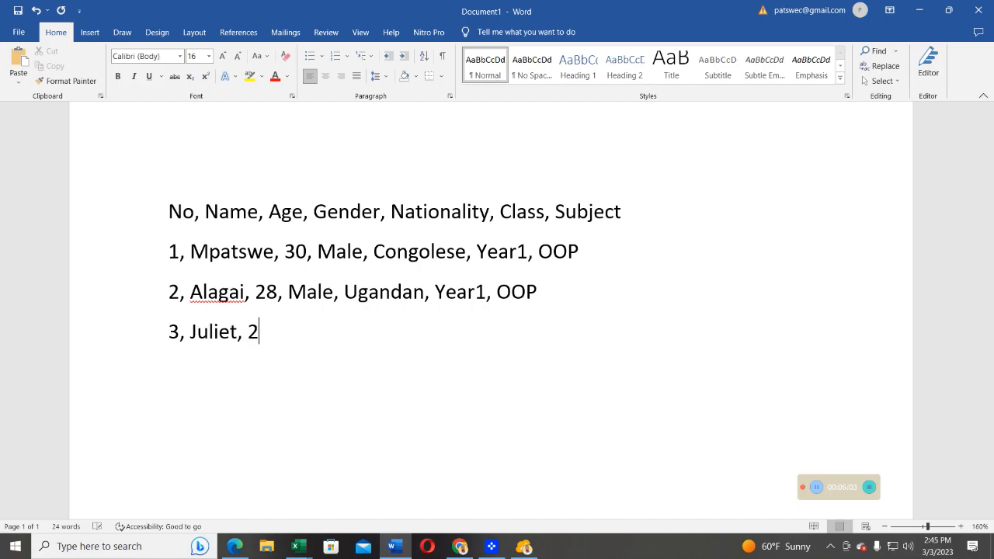
{"action": "type", "text": "5, Ugand"}
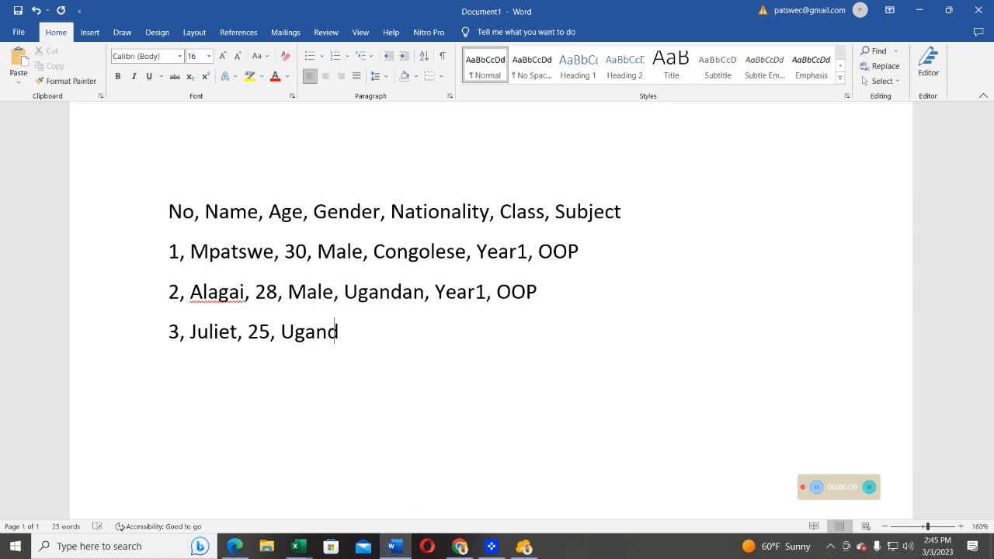
{"action": "type", "text": "an"}
{"action": "type", "text": ", "}
{"action": "type", "text": "YEAE"}
{"action": "key", "text": "BackSpace"}
{"action": "key", "text": "BackSpace"}
{"action": "key", "text": "BackSpace"}
{"action": "type", "text": "ear1, "}
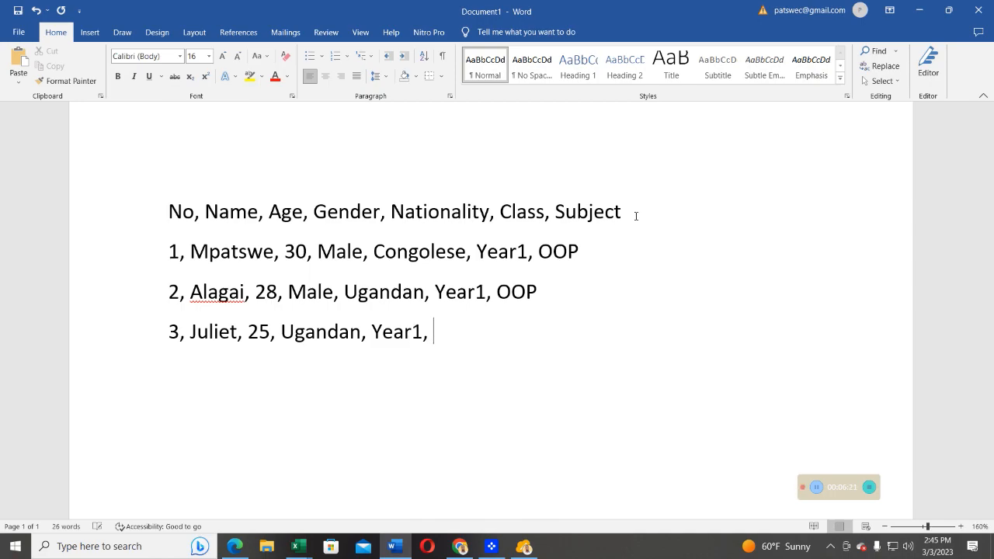
{"action": "type", "text": "OOP"}
- Add the fourth comma-separated record on a new line: 4, the student's name, 31, S.Sudanese, Year, BC
{"action": "key", "text": "Return"}
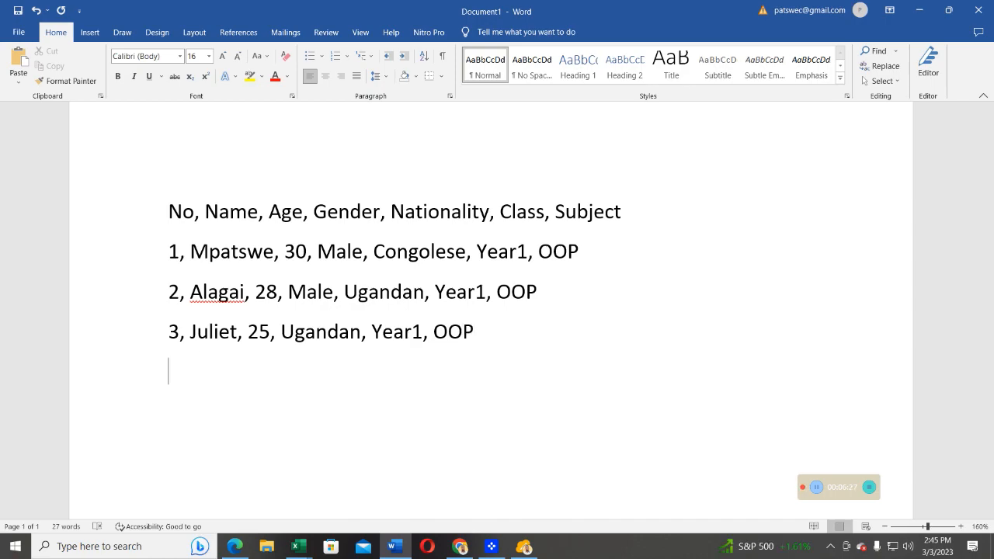
{"action": "type", "text": "4, h"}
{"action": "key", "text": "BackSpace"}
{"action": "type", "text": "HE"}
{"action": "key", "text": "BackSpace"}
{"action": "type", "text": "enry, "}
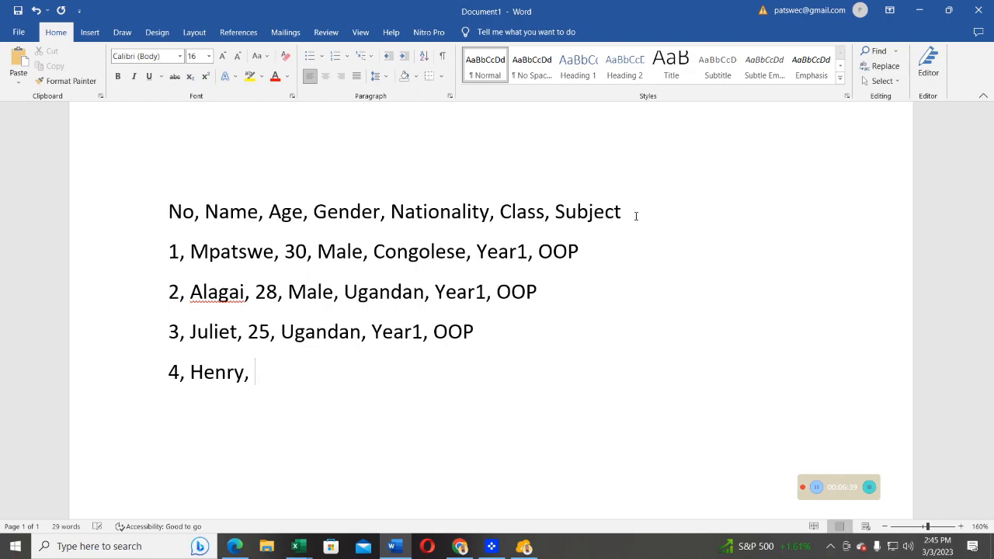
{"action": "type", "text": "31, s"}
{"action": "key", "text": "BackSpace"}
{"action": "type", "text": "S.Sudanese,"}
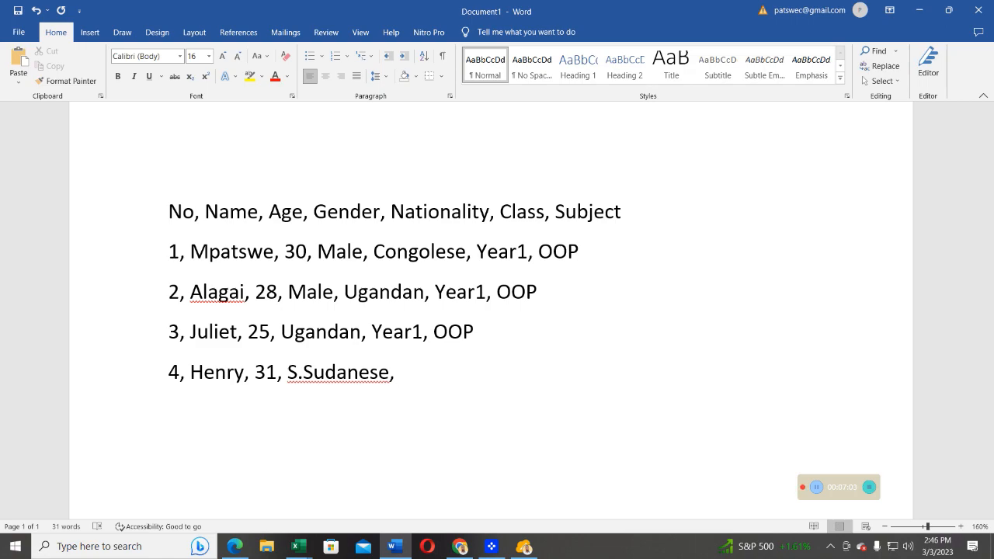
{"action": "type", "text": "Year"}
{"action": "type", "text": "BC"}
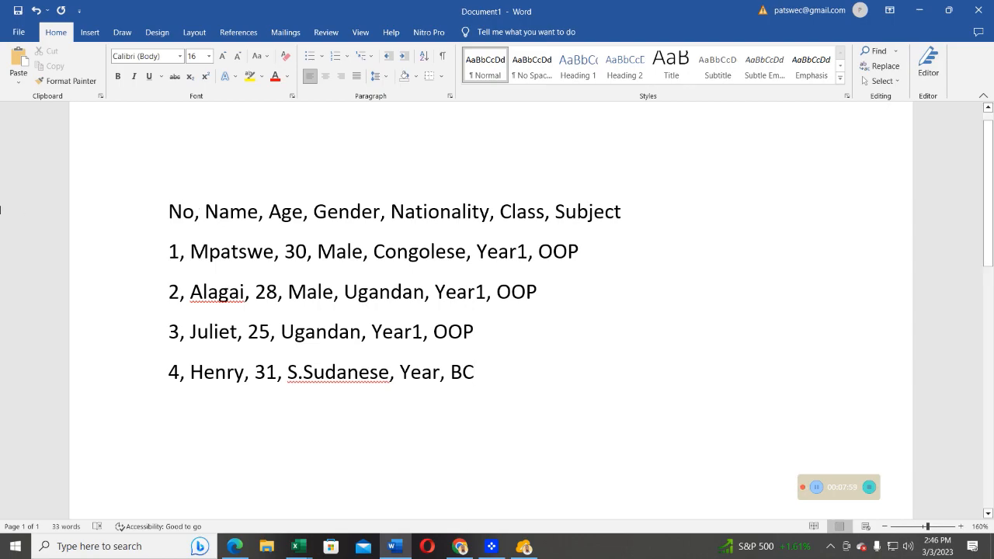
- Start saving the document in the TEBTALKS EDUCATION folder with the file name LIST OF STUDENTS IN YEAR1
{"action": "left_click", "coordinate": [20, 35]}
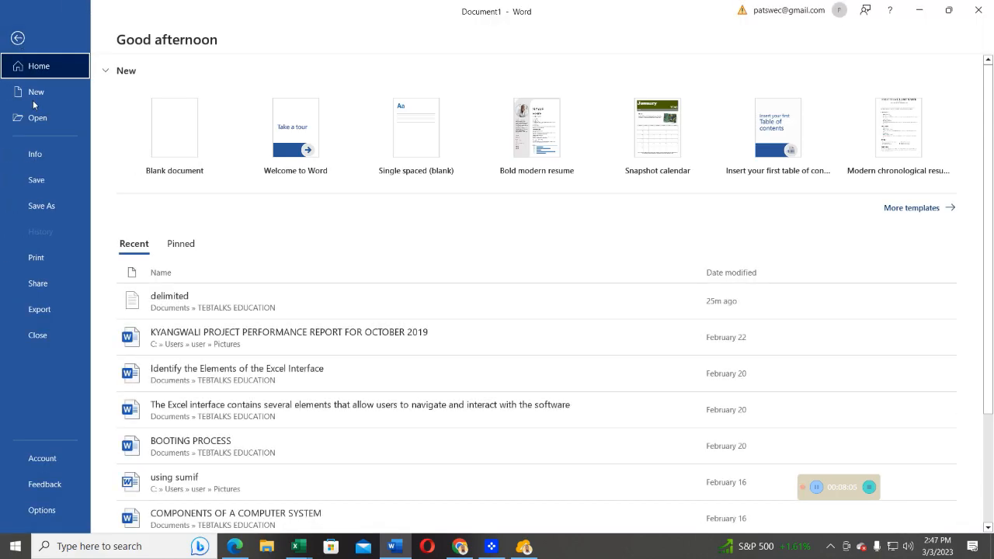
{"action": "left_click", "coordinate": [38, 208]}
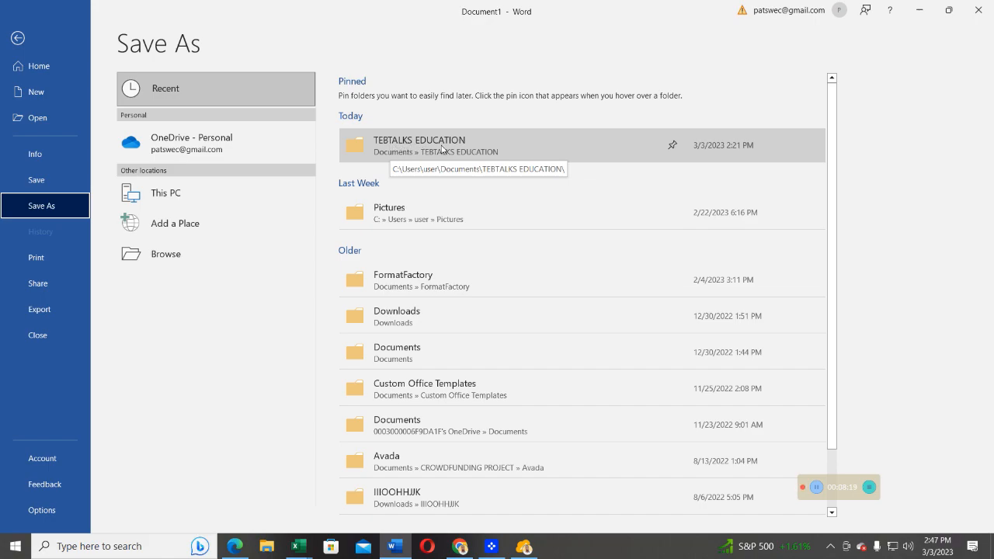
{"action": "left_click", "coordinate": [400, 152]}
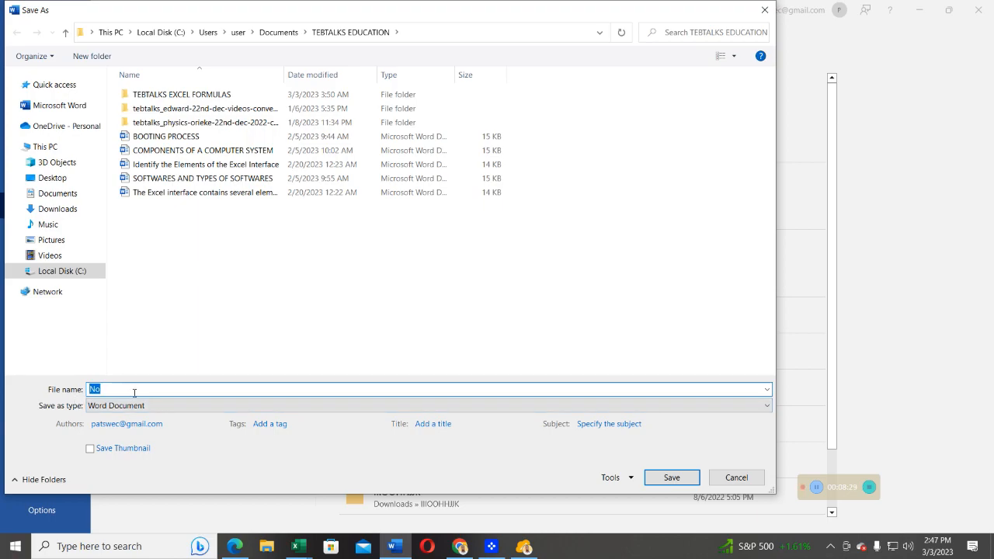
{"action": "type", "text": "L"}
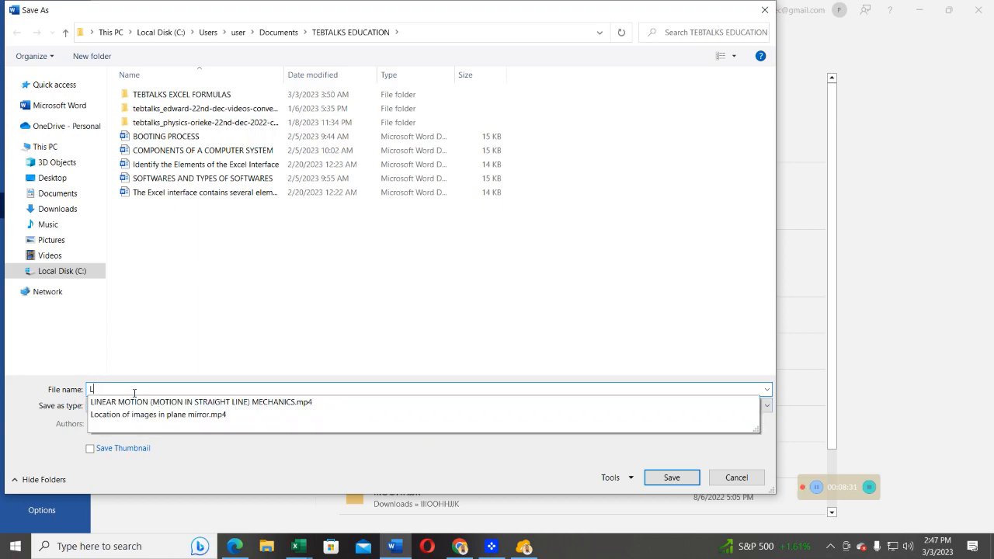
{"action": "type", "text": "IST"}
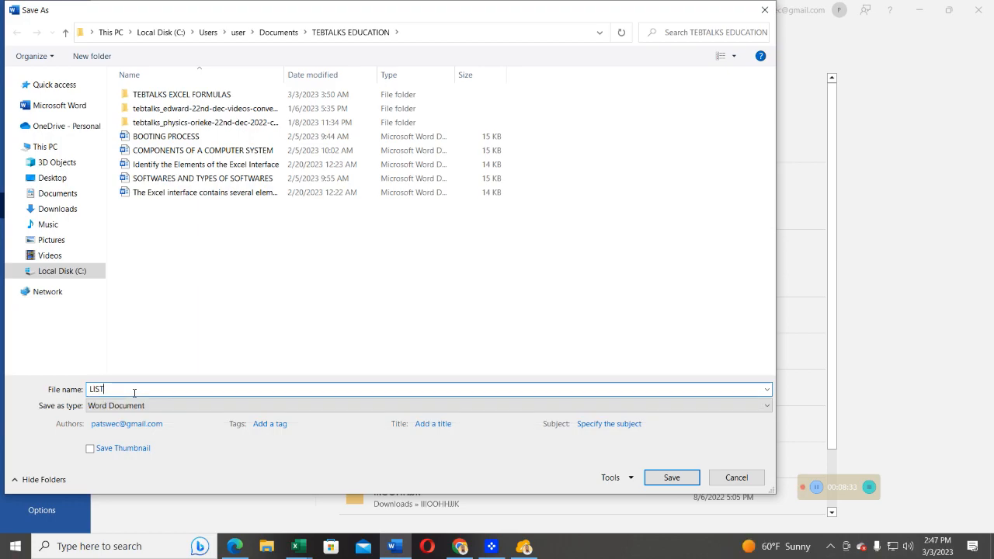
{"action": "type", "text": " OF STU"}
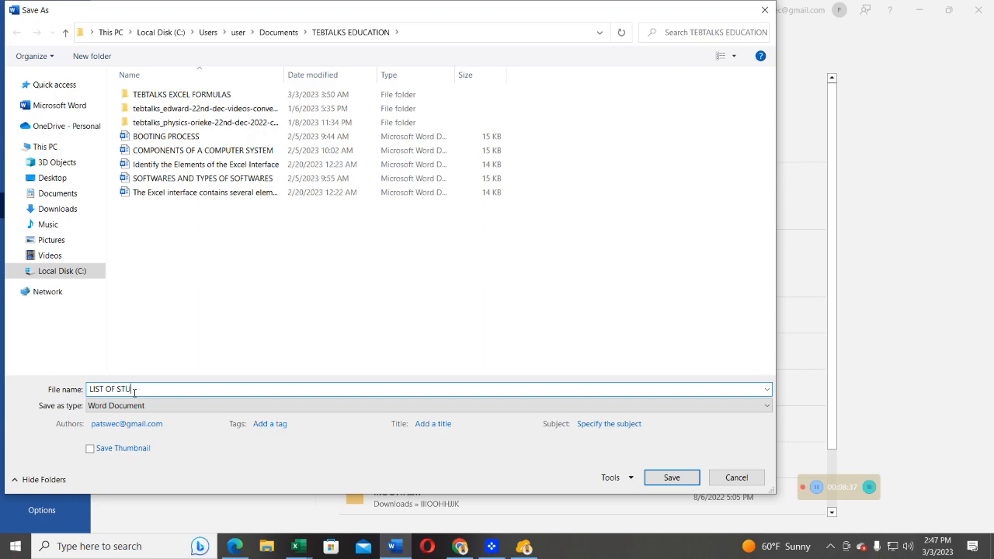
{"action": "type", "text": "DENTS "}
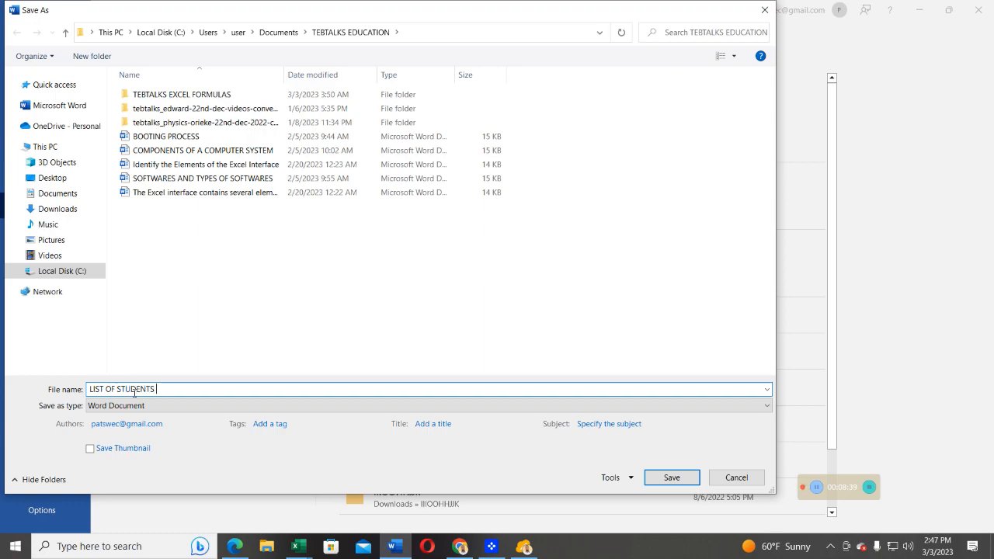
{"action": "type", "text": "IN YEAR1"}
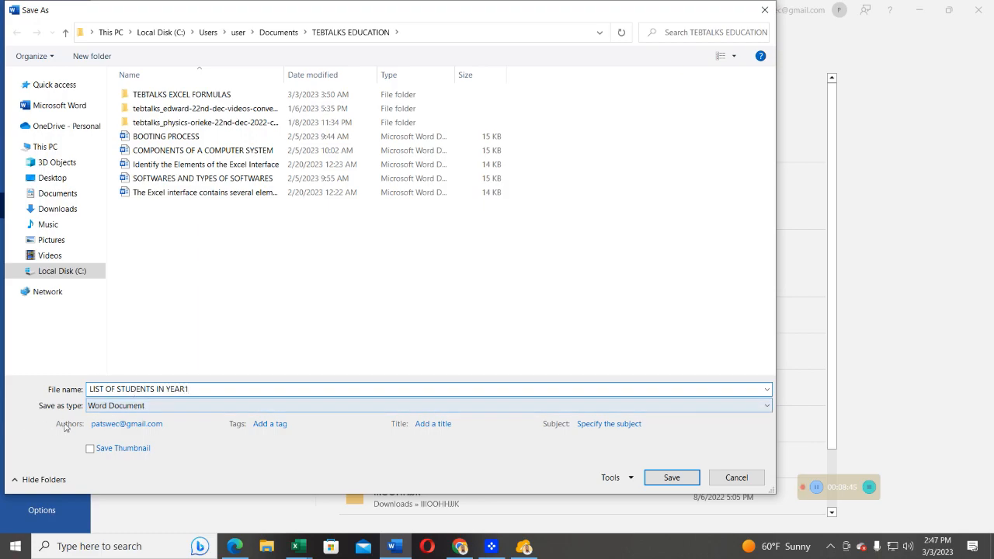
- Save LIST OF STUDENTS IN YEAR1 as Plain Text with Windows (Default) encoding and close the document
{"action": "left_click", "coordinate": [105, 410]}
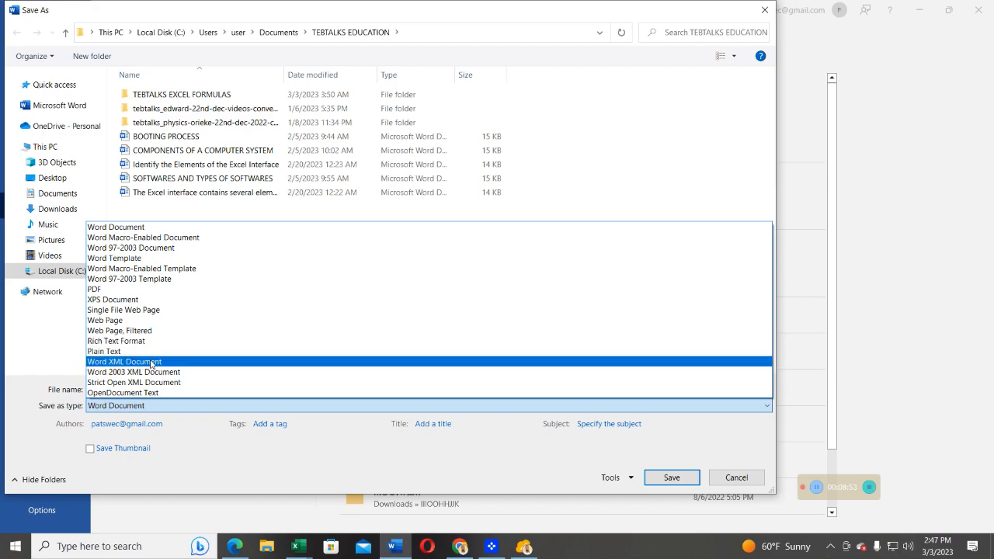
{"action": "left_click", "coordinate": [109, 353]}
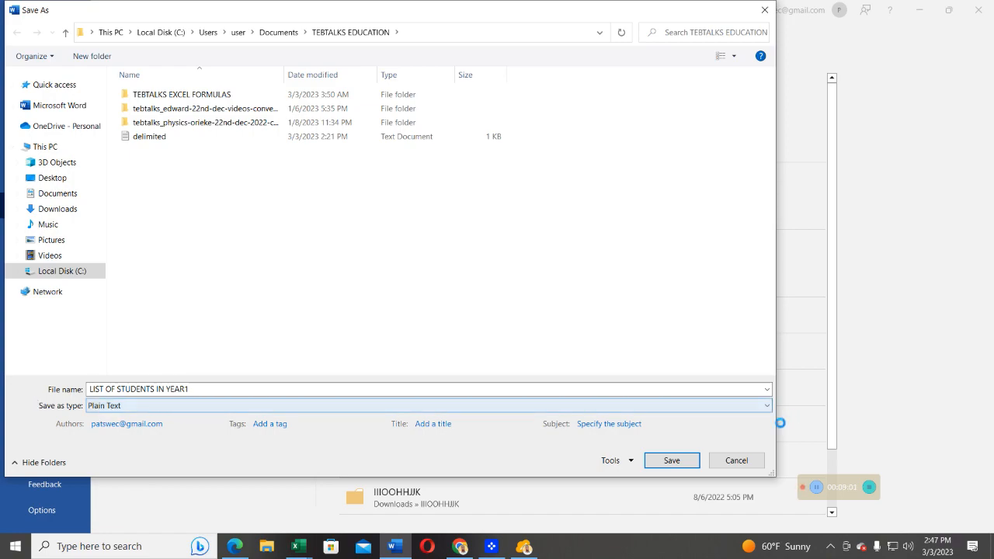
{"action": "left_click", "coordinate": [671, 460]}
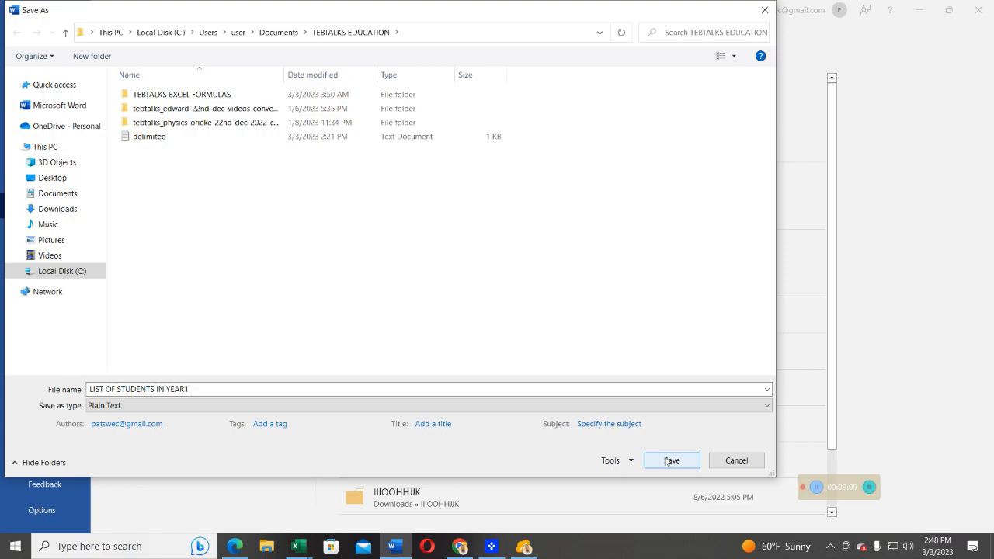
{"action": "left_click", "coordinate": [666, 460]}
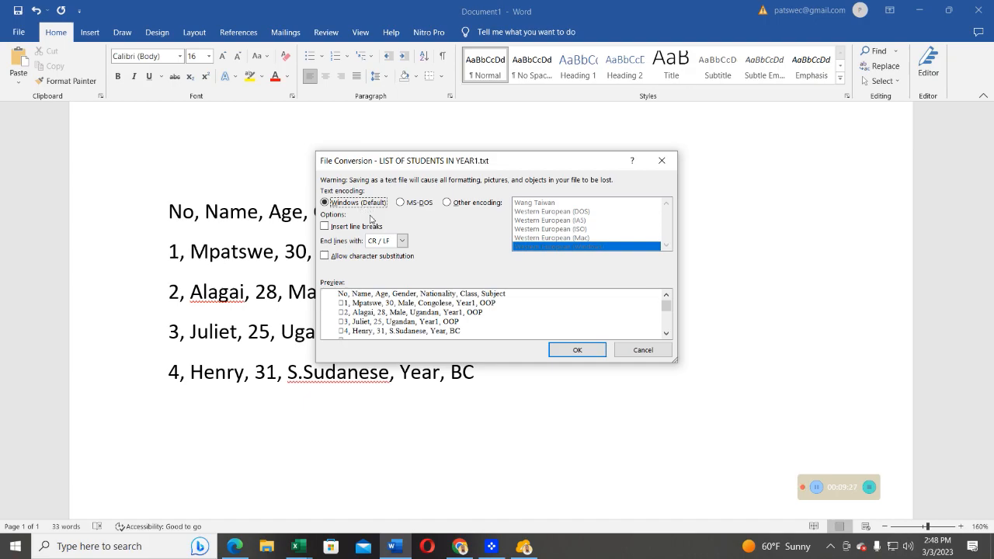
{"action": "left_click", "coordinate": [573, 351]}
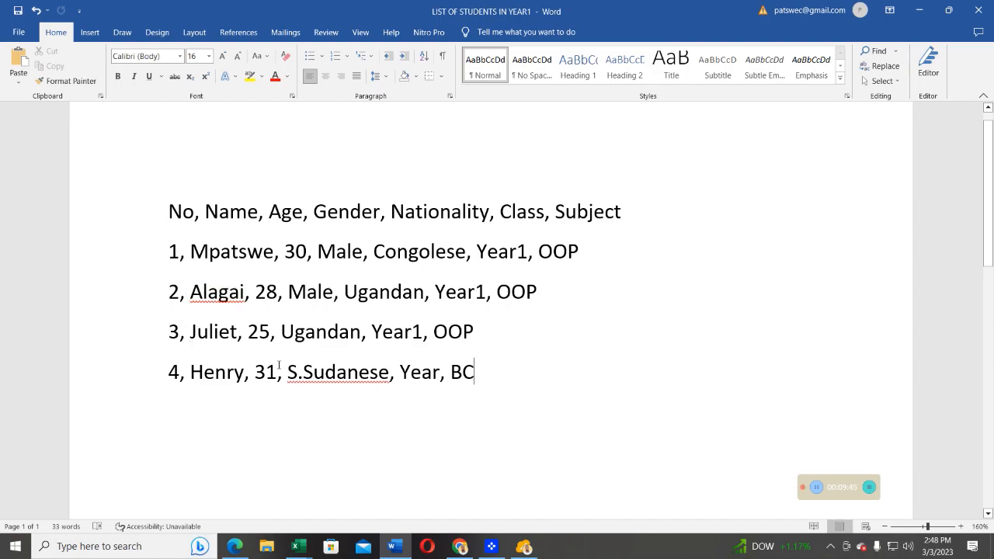
{"action": "left_click", "coordinate": [978, 11]}
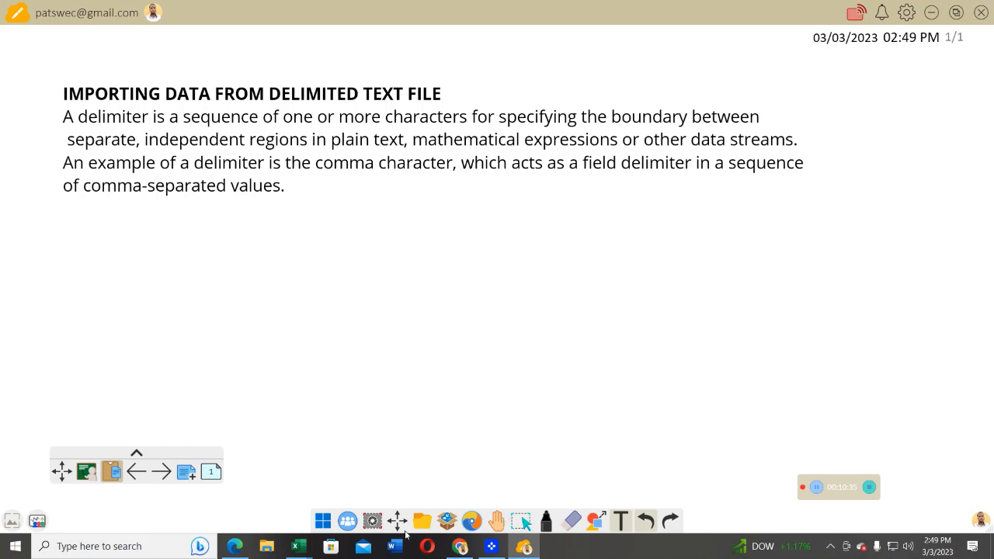
- Switch to the Excel window with the delimited file and create a new blank workbook
{"action": "left_click", "coordinate": [304, 543]}
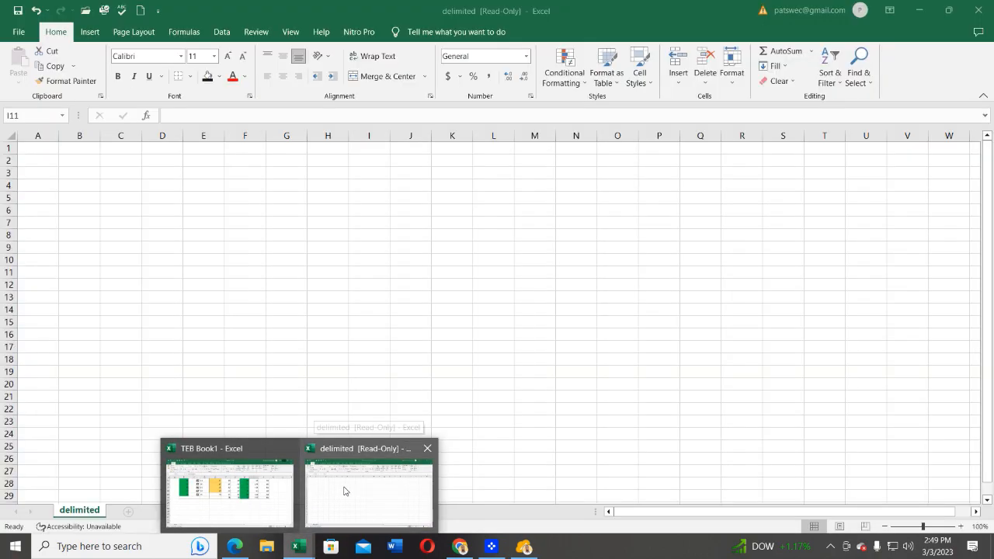
{"action": "left_click", "coordinate": [346, 491]}
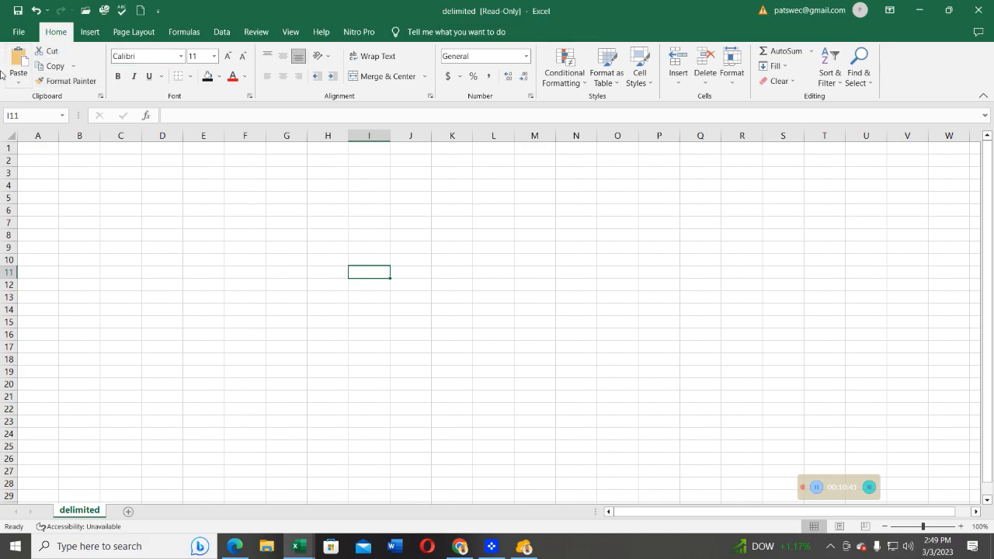
{"action": "left_click", "coordinate": [18, 32]}
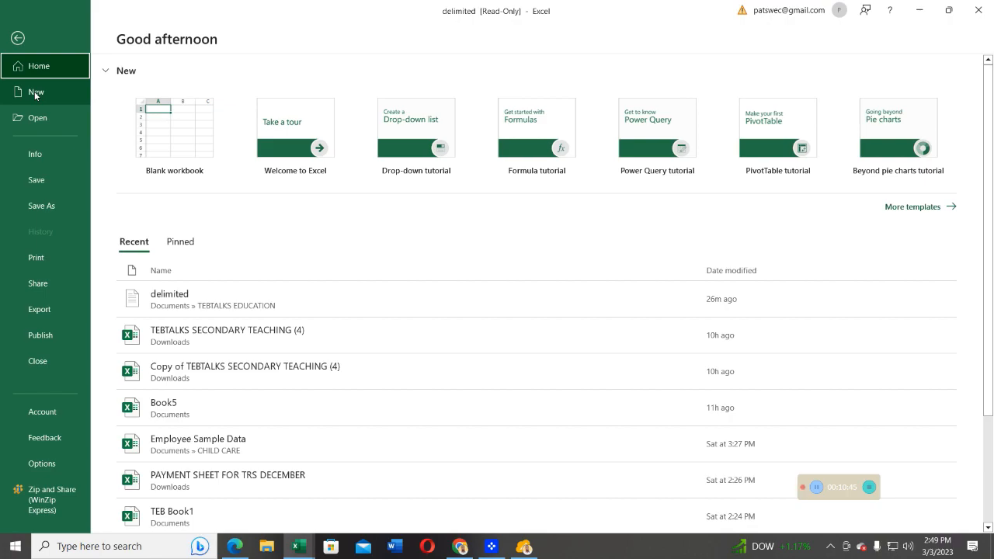
{"action": "left_click", "coordinate": [34, 91]}
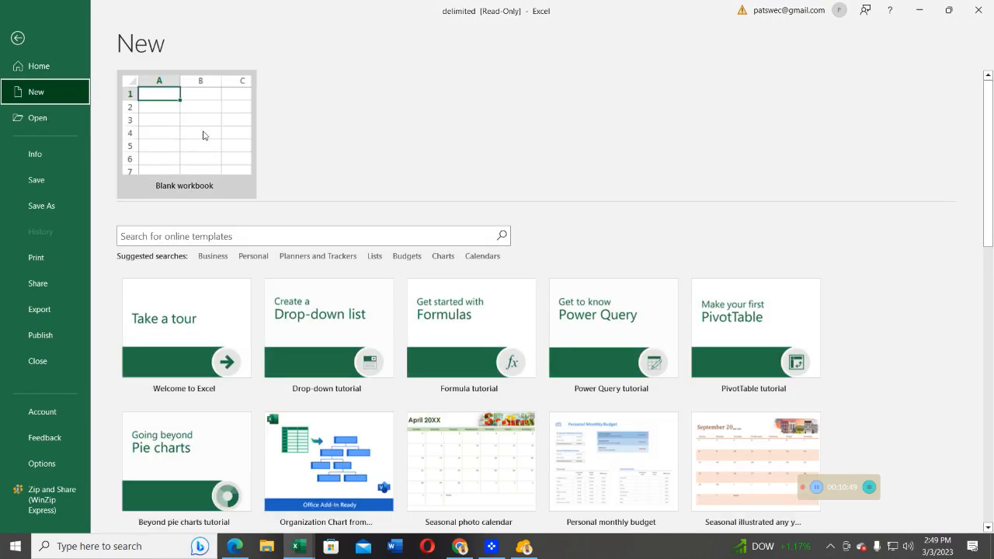
{"action": "left_click", "coordinate": [194, 124]}
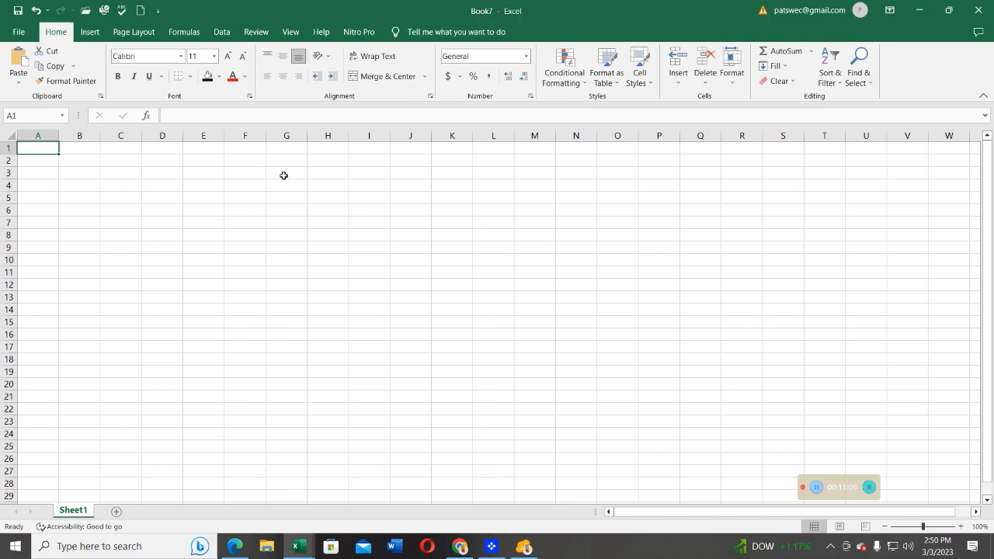
- Start opening a file and browse to the TEBTALKS EDUCATION folder in Documents
{"action": "left_click", "coordinate": [21, 34]}
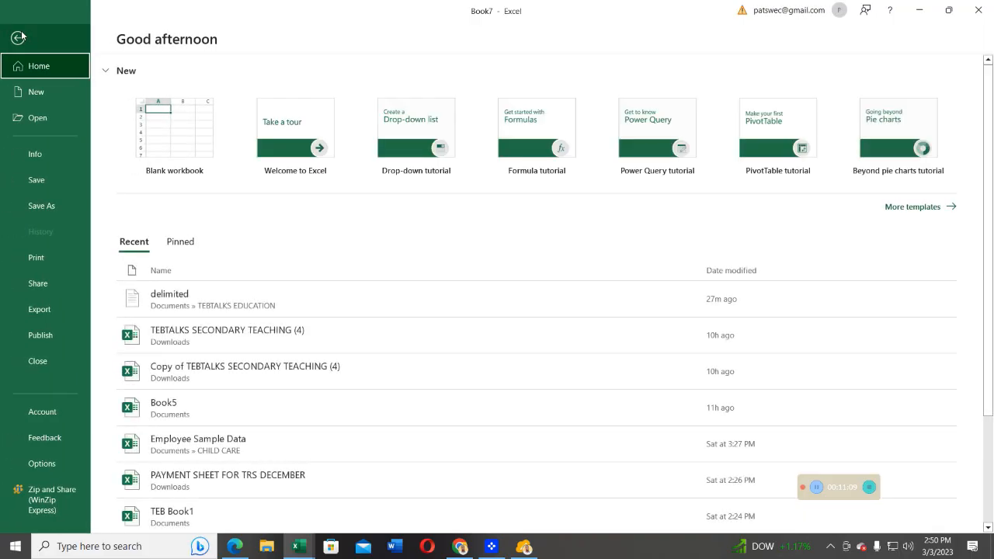
{"action": "left_click", "coordinate": [41, 116]}
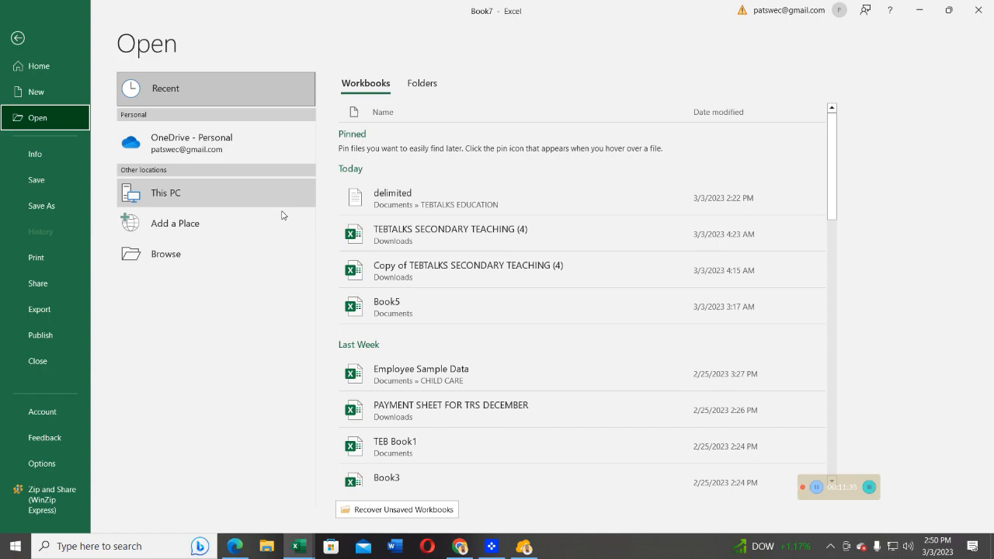
{"action": "left_click", "coordinate": [162, 256]}
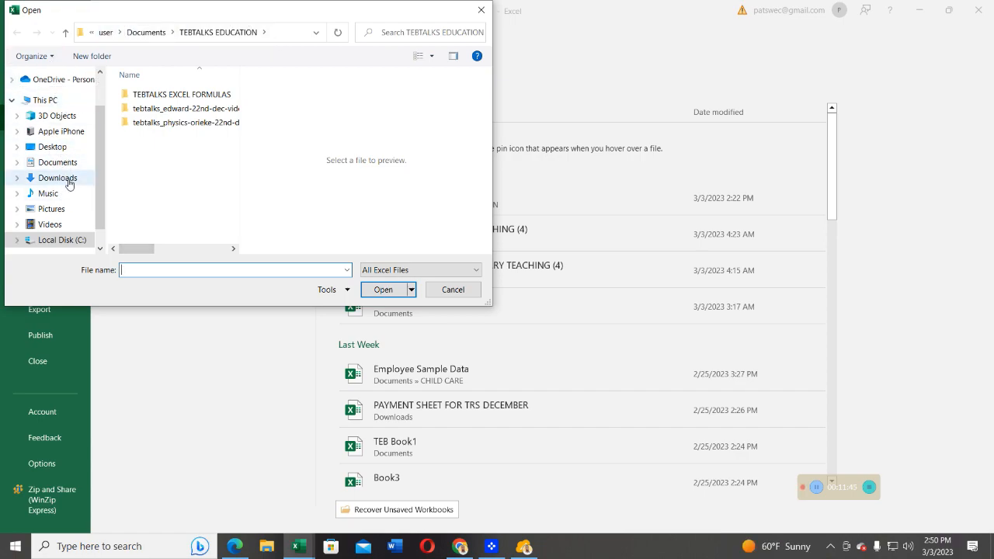
{"action": "left_click", "coordinate": [52, 164]}
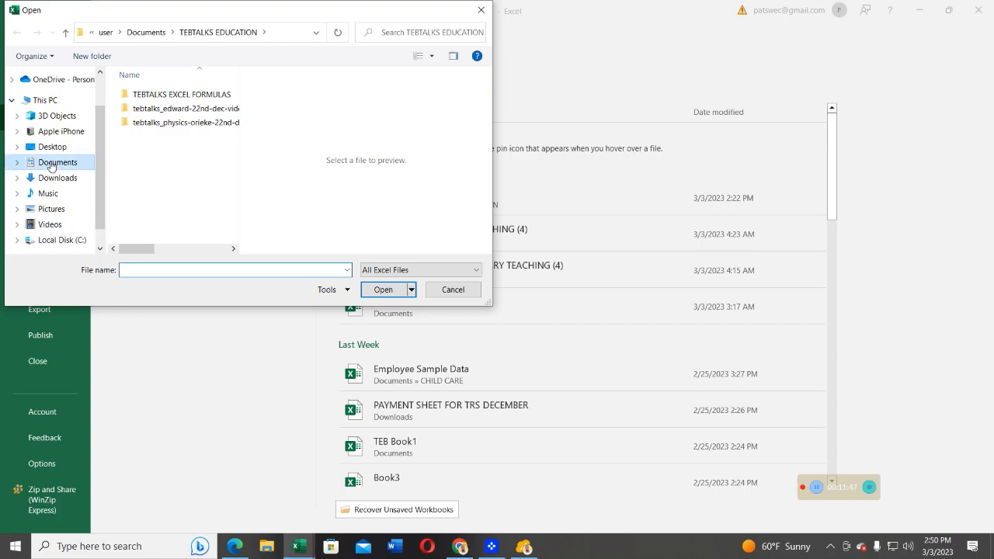
{"action": "scroll", "coordinate": [183, 154], "scroll_direction": "down", "scroll_amount": 1}
{"action": "scroll", "coordinate": [183, 154], "scroll_direction": "down", "scroll_amount": 5}
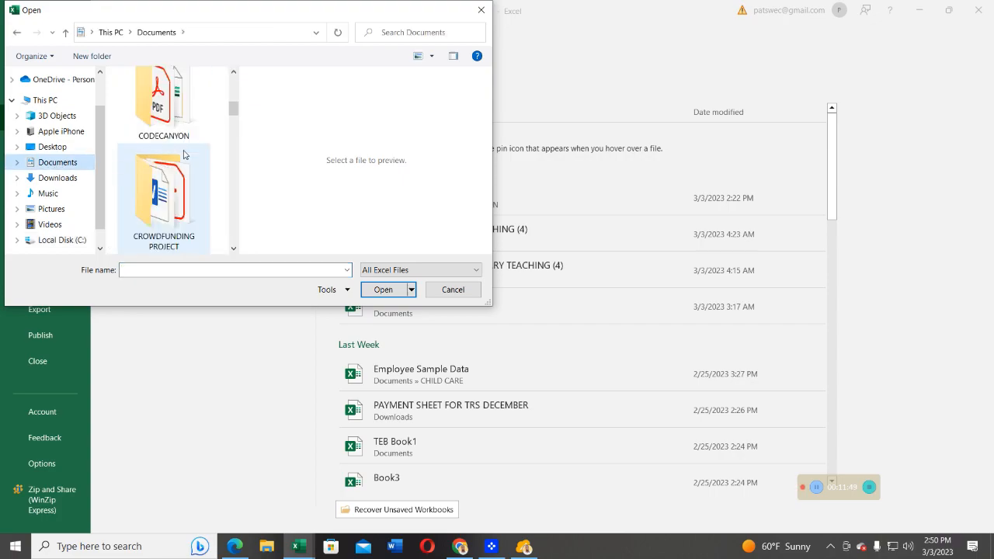
{"action": "scroll", "coordinate": [184, 155], "scroll_direction": "down", "scroll_amount": 3}
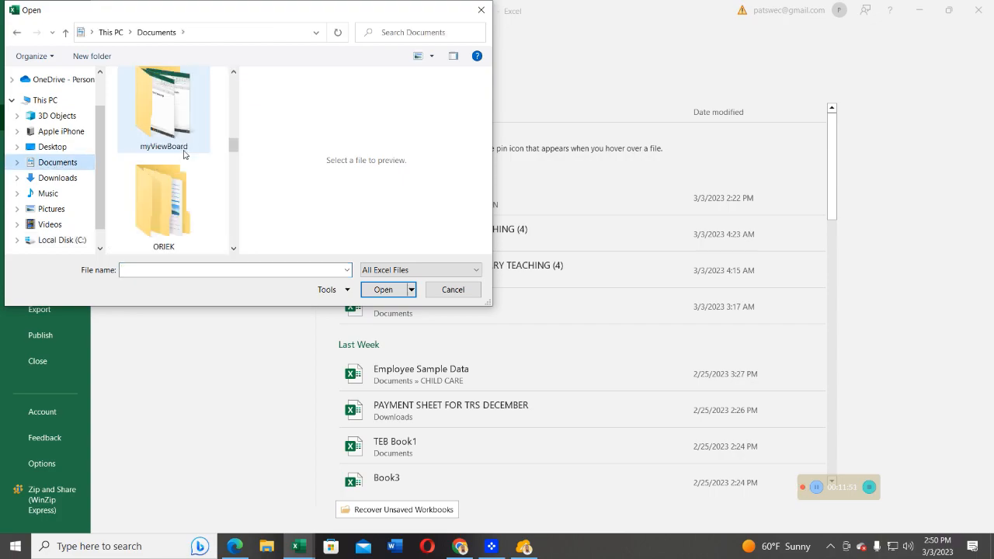
{"action": "scroll", "coordinate": [184, 155], "scroll_direction": "down", "scroll_amount": 2}
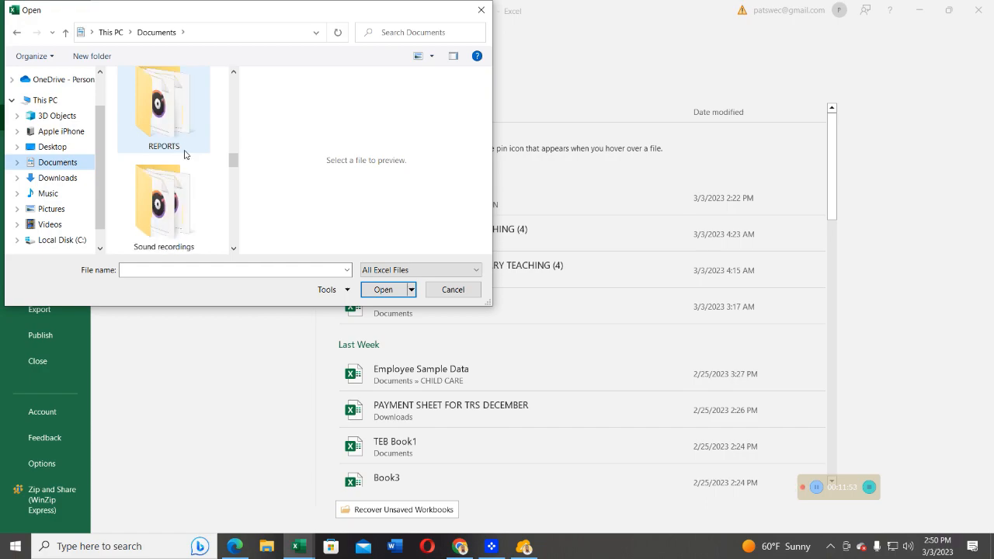
{"action": "scroll", "coordinate": [185, 154], "scroll_direction": "down", "scroll_amount": 1}
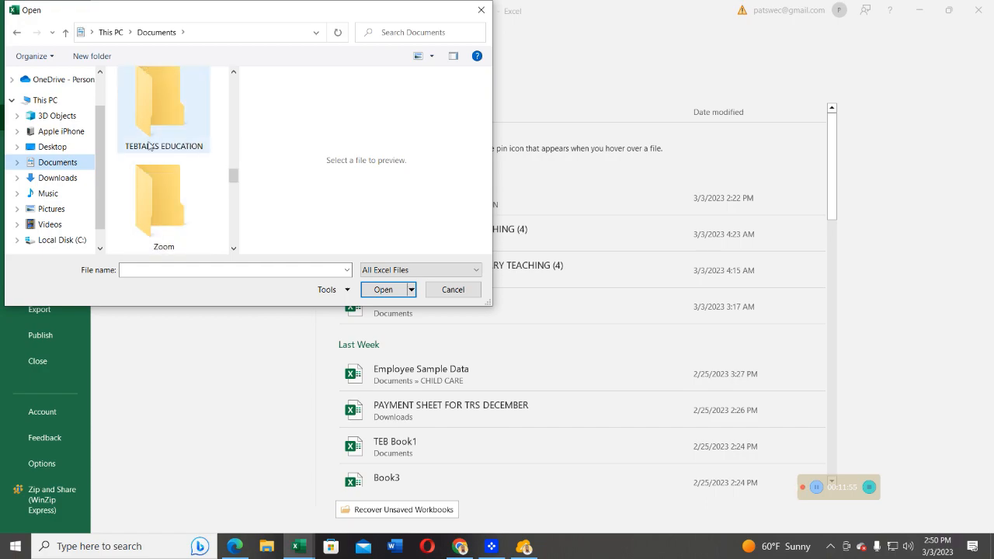
{"action": "double_click", "coordinate": [160, 127]}
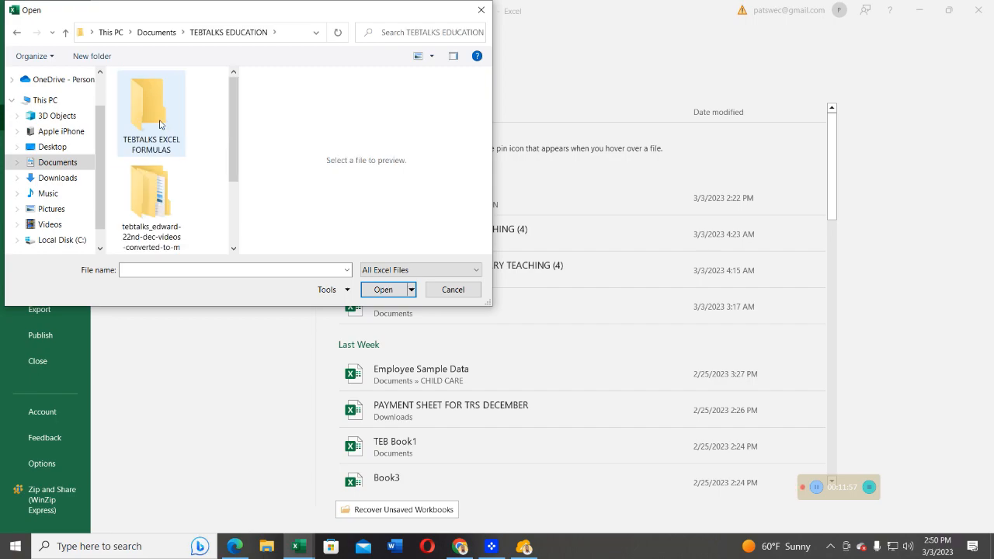
- Open the text file LIST OF STUDENTS IN YEAR1.txt by its file name
{"action": "left_click", "coordinate": [150, 269]}
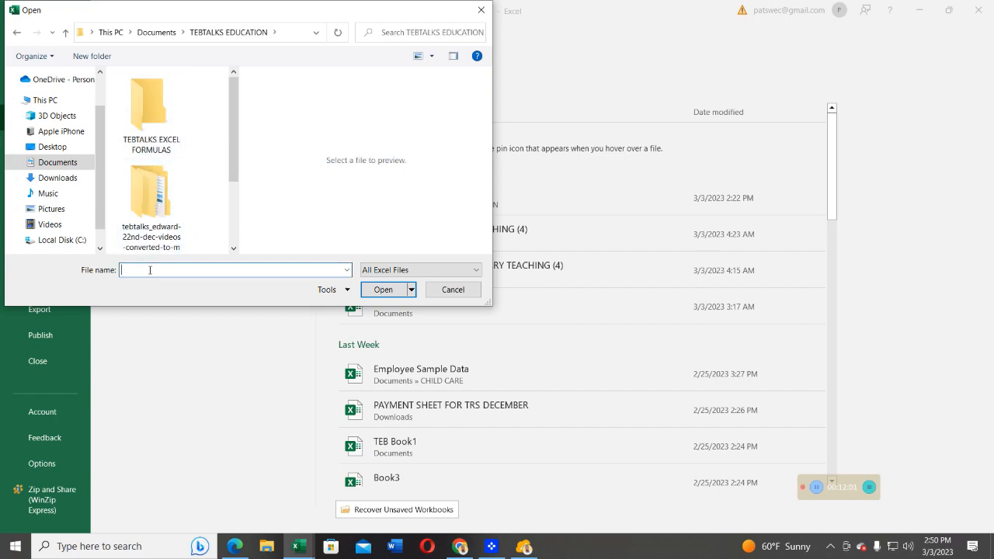
{"action": "type", "text": "LI"}
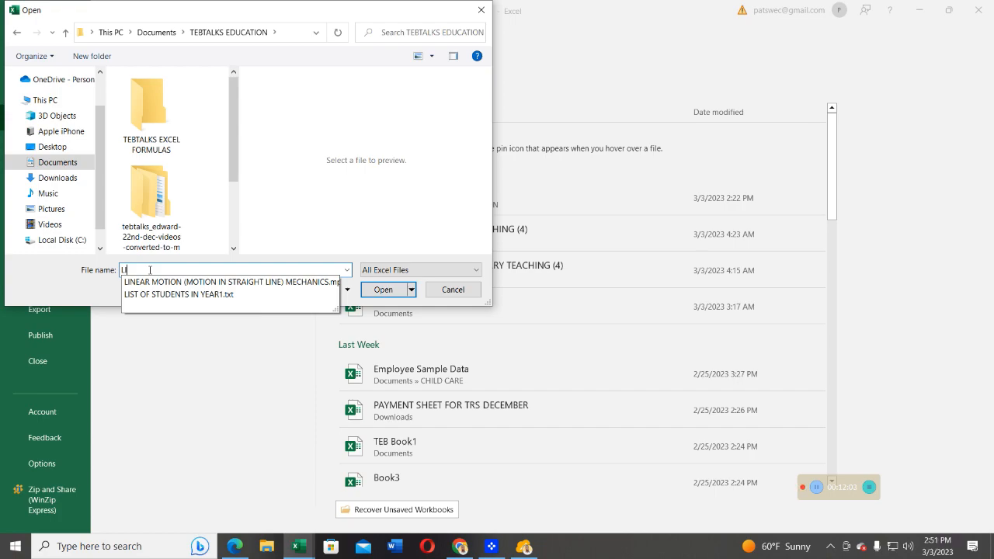
{"action": "left_click", "coordinate": [185, 296]}
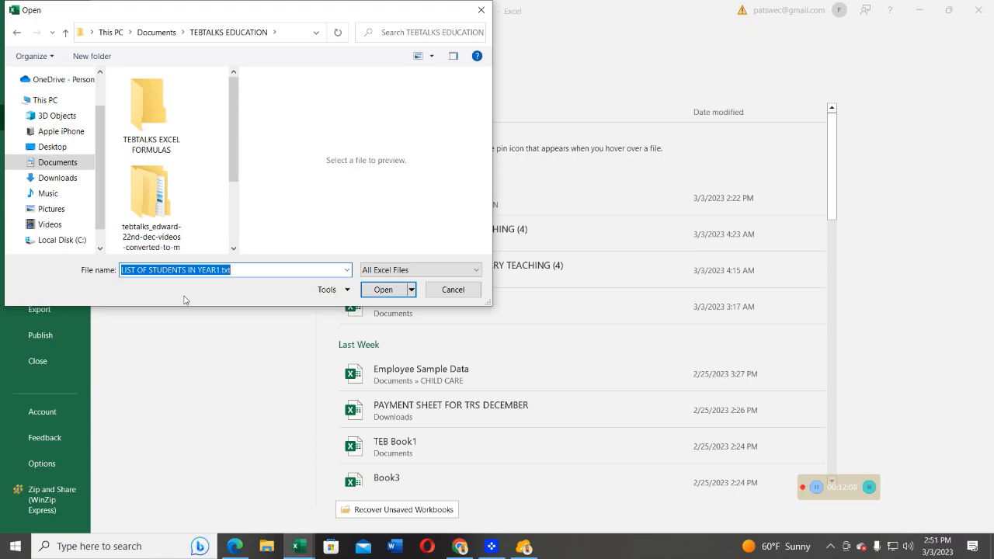
{"action": "left_click", "coordinate": [382, 291]}
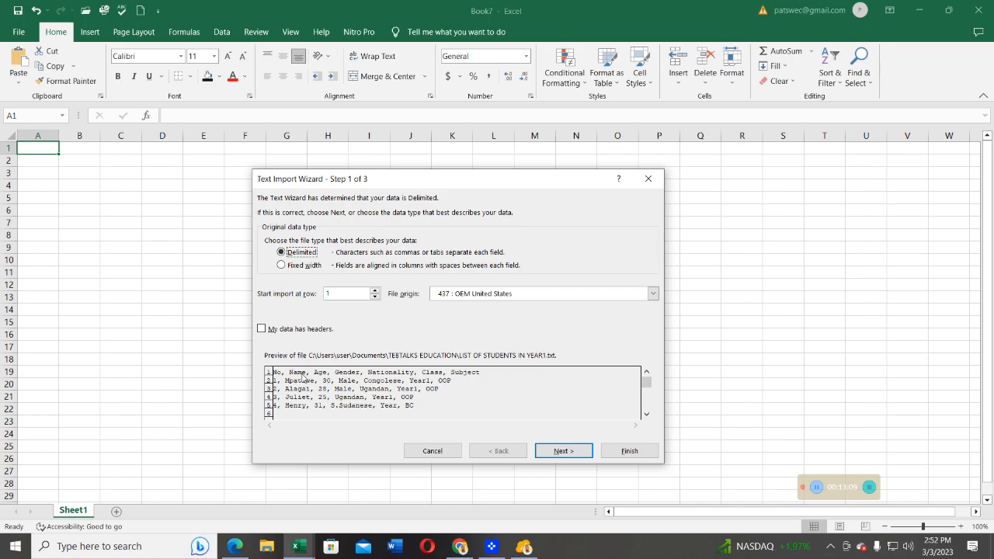
- Accept the Delimited data type and enable Semicolon and Comma as delimiters alongside Tab, toggling Comma to compare the preview
{"action": "left_click", "coordinate": [561, 454]}
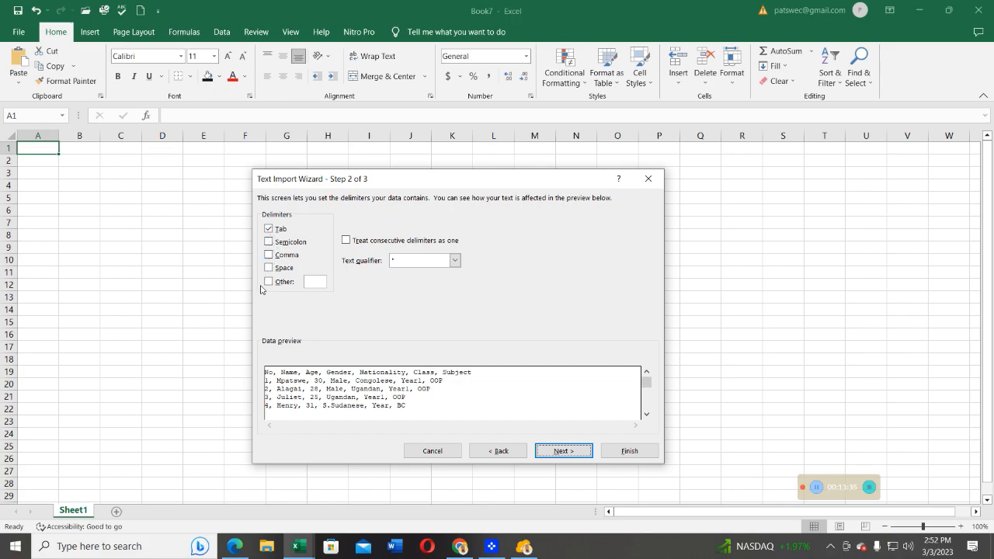
{"action": "left_click", "coordinate": [270, 243]}
{"action": "left_click", "coordinate": [269, 255]}
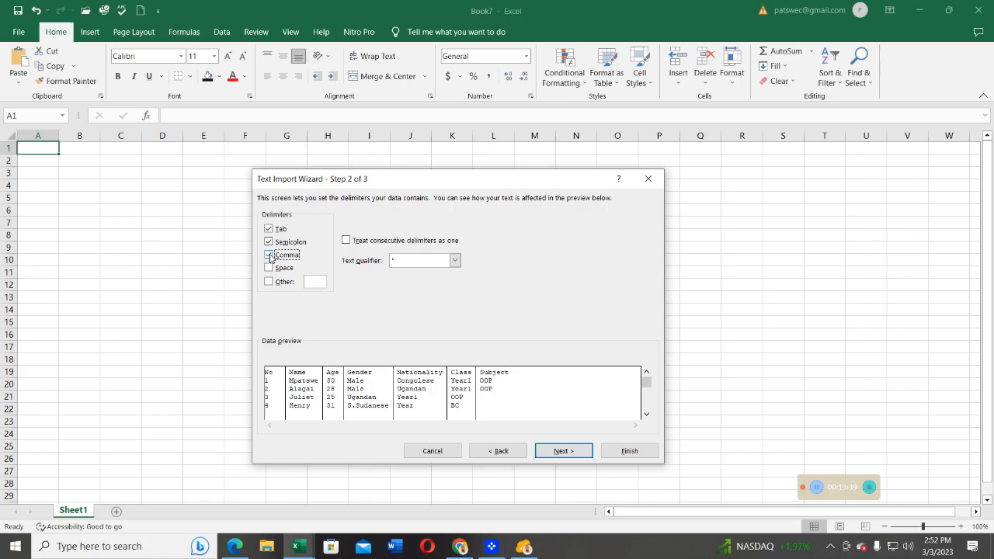
{"action": "left_click", "coordinate": [269, 256]}
{"action": "left_click", "coordinate": [269, 255]}
{"action": "left_click", "coordinate": [269, 256]}
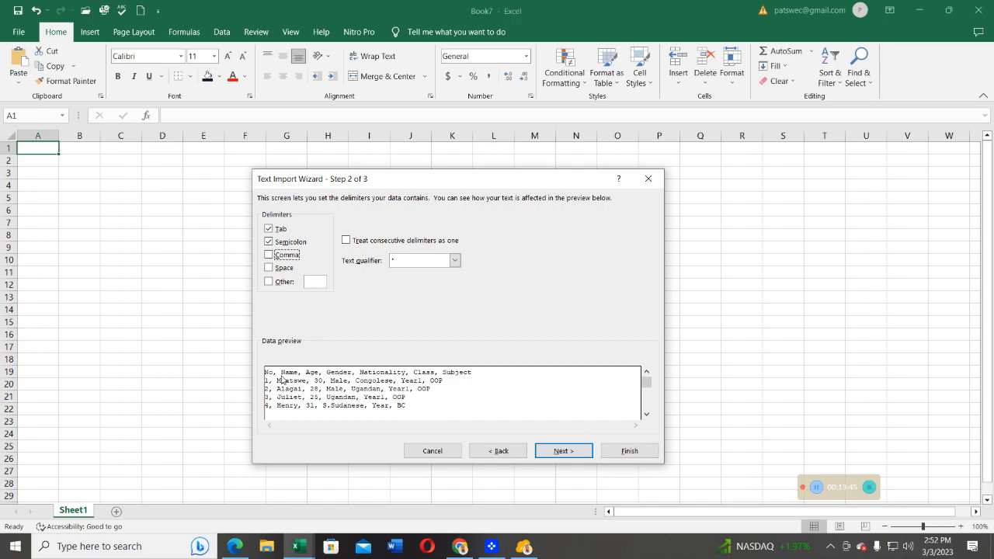
{"action": "left_click", "coordinate": [268, 257]}
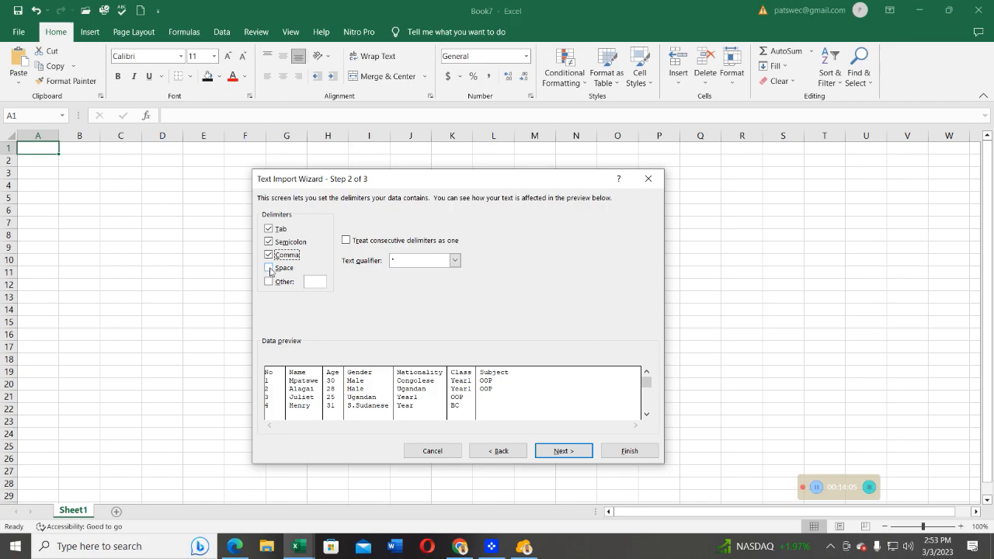
- Enable the Space and Other delimiters as well and finish the import with the General column data format
{"action": "left_click", "coordinate": [270, 268]}
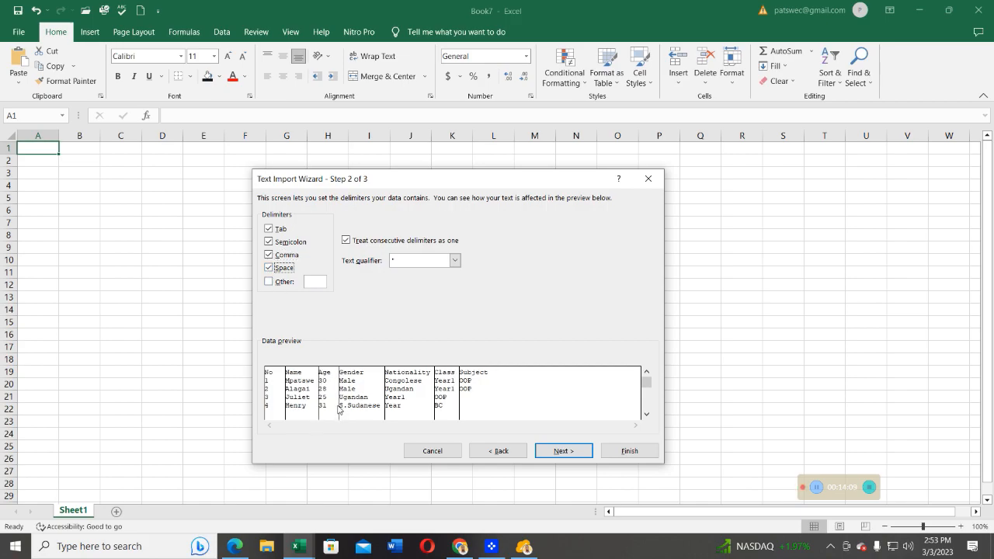
{"action": "left_click", "coordinate": [268, 281]}
{"action": "left_click", "coordinate": [559, 452]}
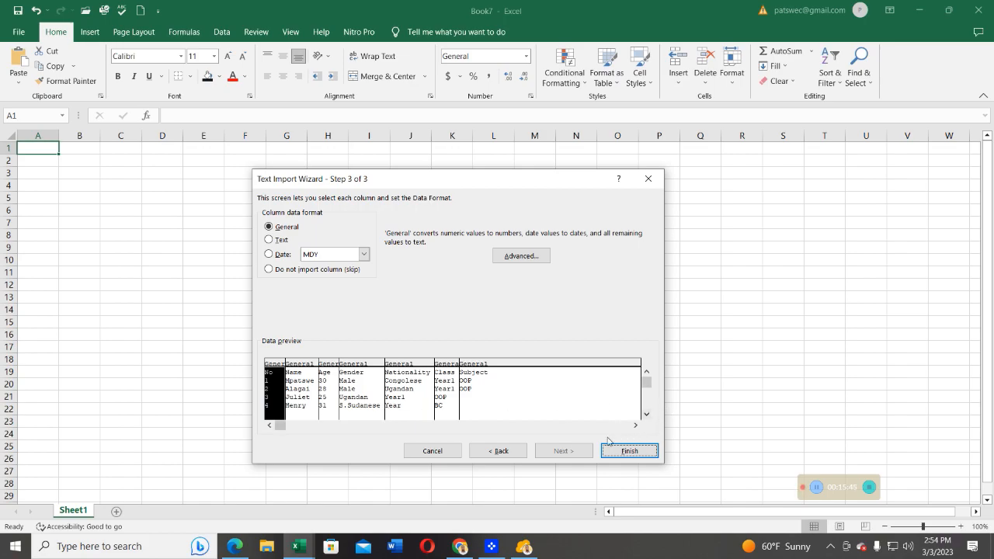
{"action": "left_click", "coordinate": [626, 452]}
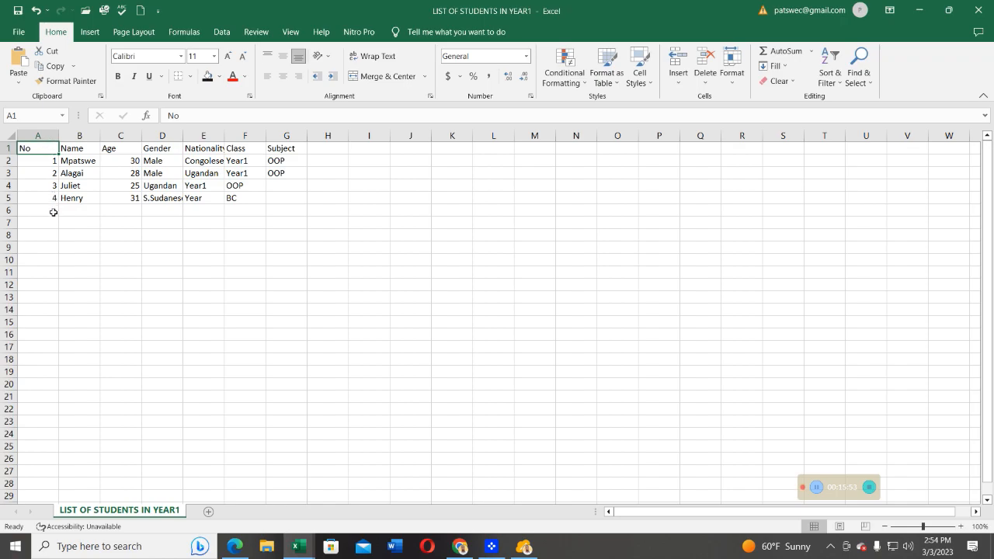
- Select the Name, Age and Gender columns in turn to check how the imported data is split
{"action": "left_click", "coordinate": [78, 135]}
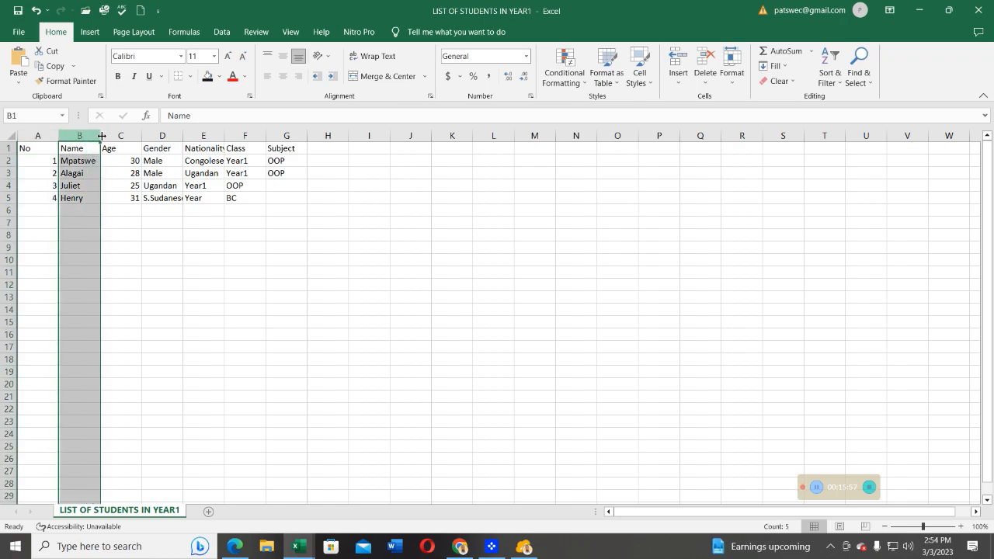
{"action": "left_click", "coordinate": [119, 135]}
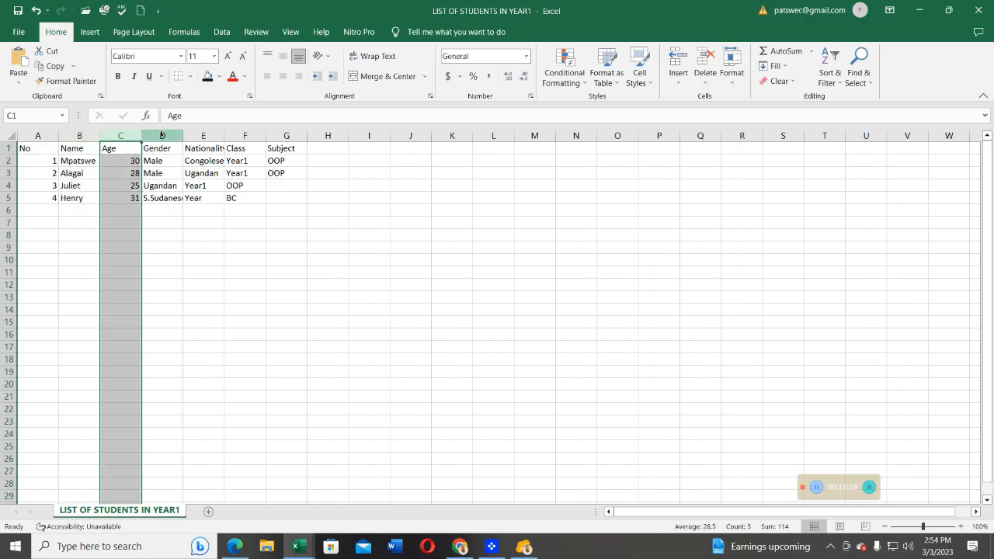
{"action": "left_click", "coordinate": [162, 136]}
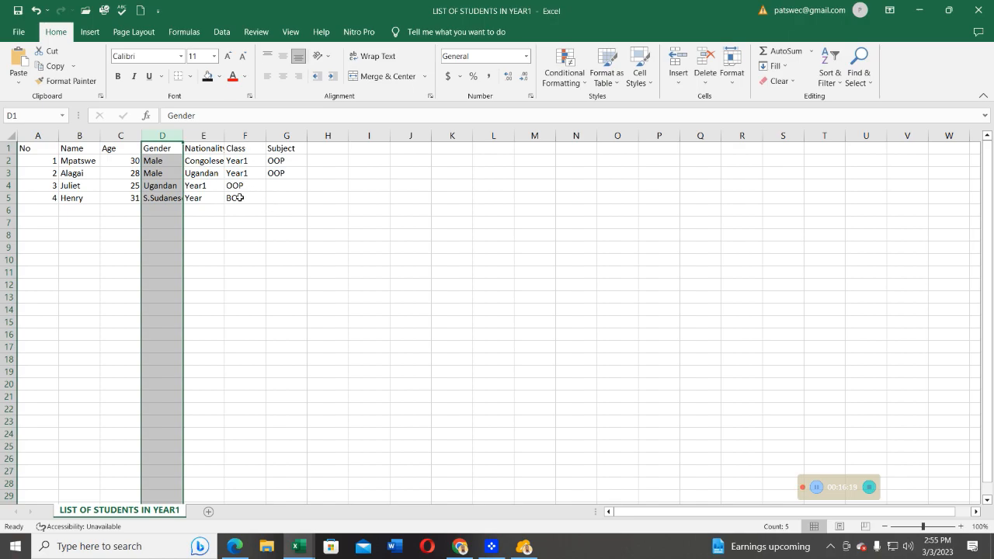
- Switch to Word and open the recent text file LIST OF STUDENTS IN YEAR1 as read-only
{"action": "left_click", "coordinate": [395, 546]}
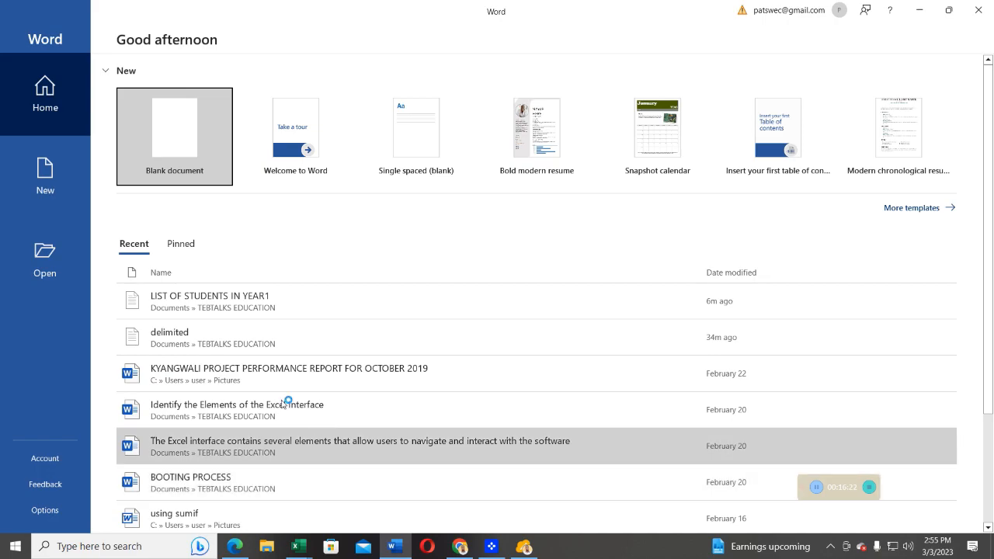
{"action": "left_click", "coordinate": [217, 305]}
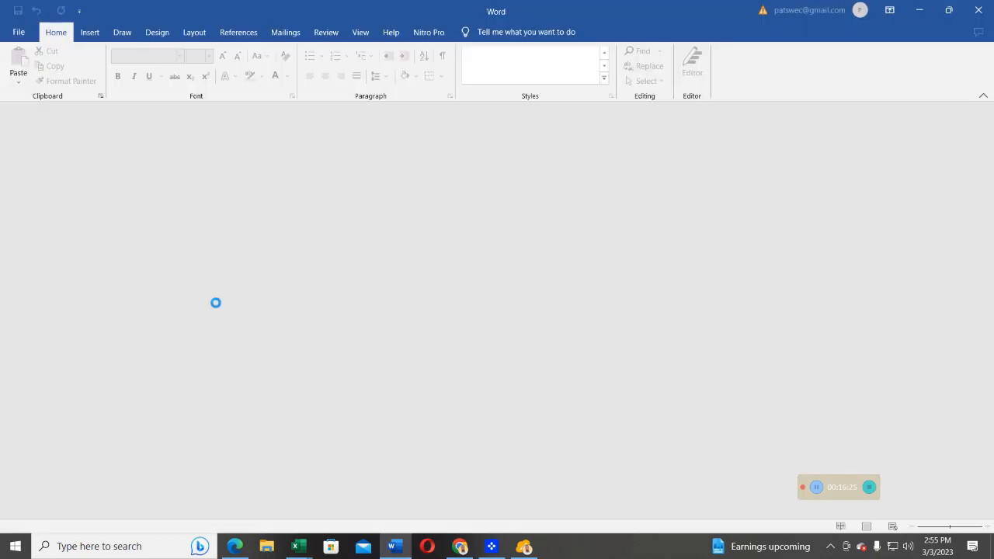
{"action": "left_click", "coordinate": [511, 302]}
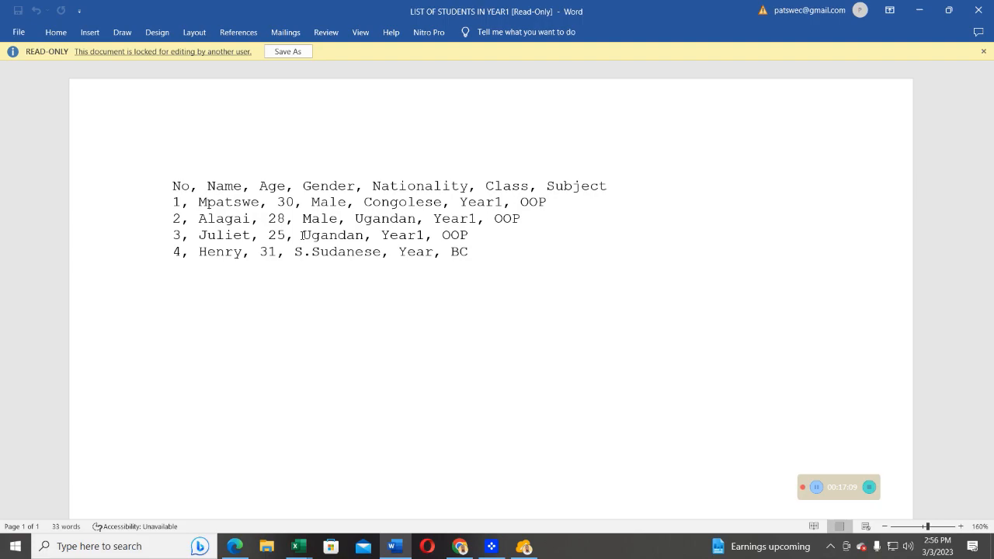
- Save a copy of the read-only list as a Word Document named LIST OF STUDENTS IN YEAR1 in the TEBTALKS EDUCATION folder
{"action": "left_click", "coordinate": [284, 51]}
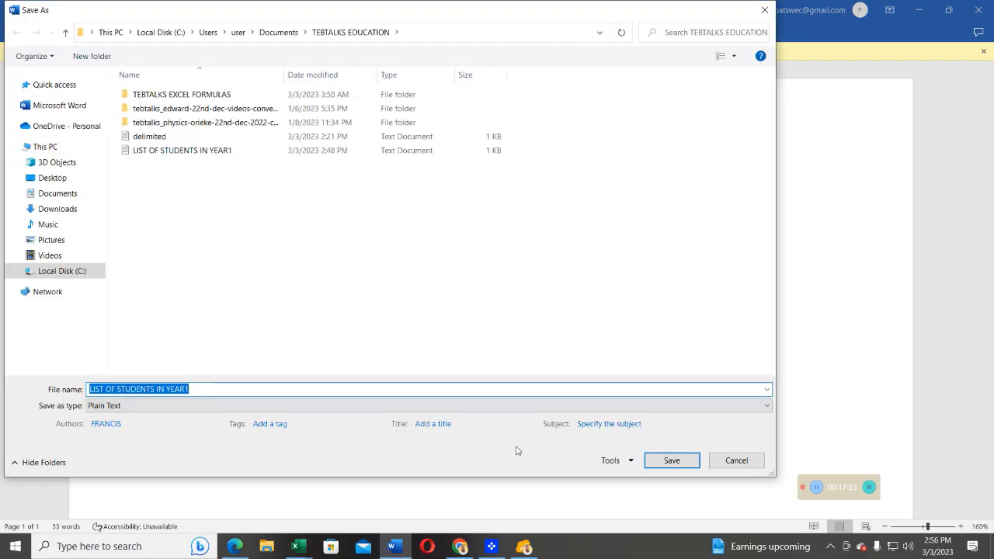
{"action": "left_click", "coordinate": [672, 461]}
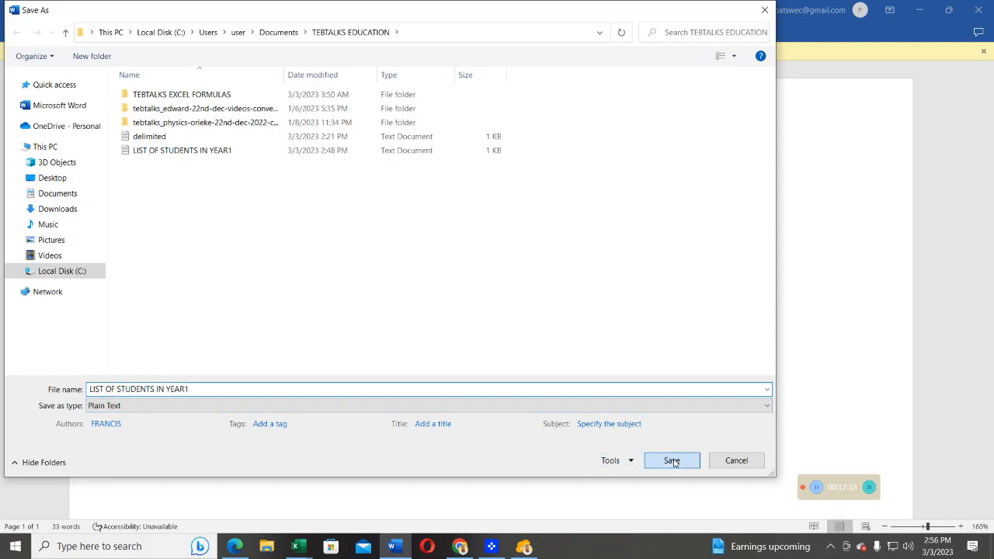
{"action": "left_click", "coordinate": [498, 309]}
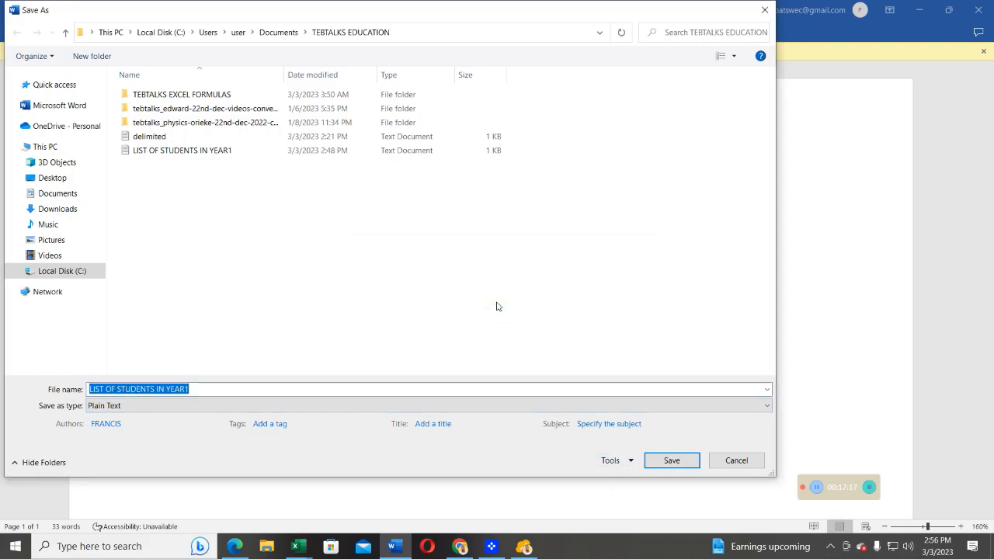
{"action": "left_click", "coordinate": [107, 405]}
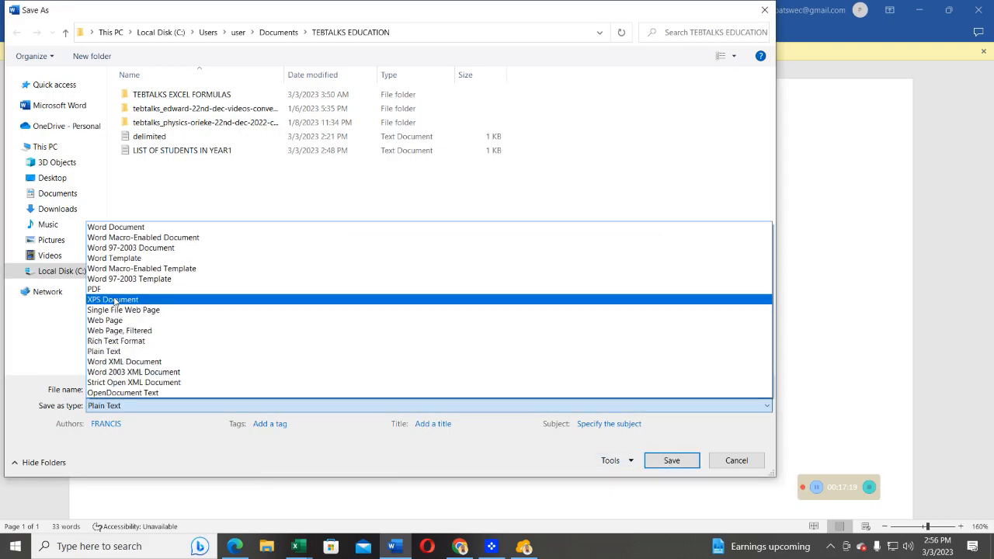
{"action": "left_click", "coordinate": [116, 227]}
{"action": "left_click", "coordinate": [673, 480]}
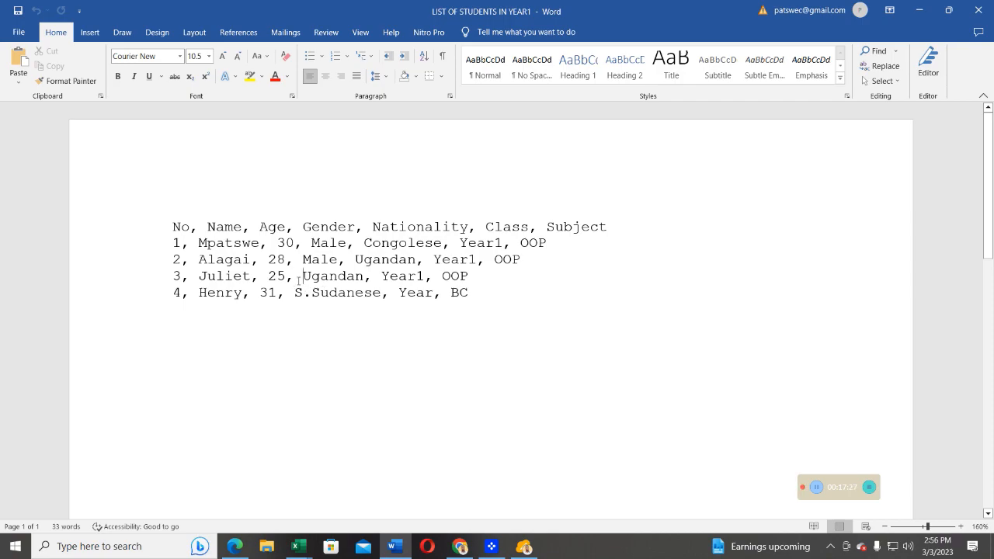
- Insert the missing gender "Female, " before Ugandan in student record 3
{"action": "type", "text": "Fe"}
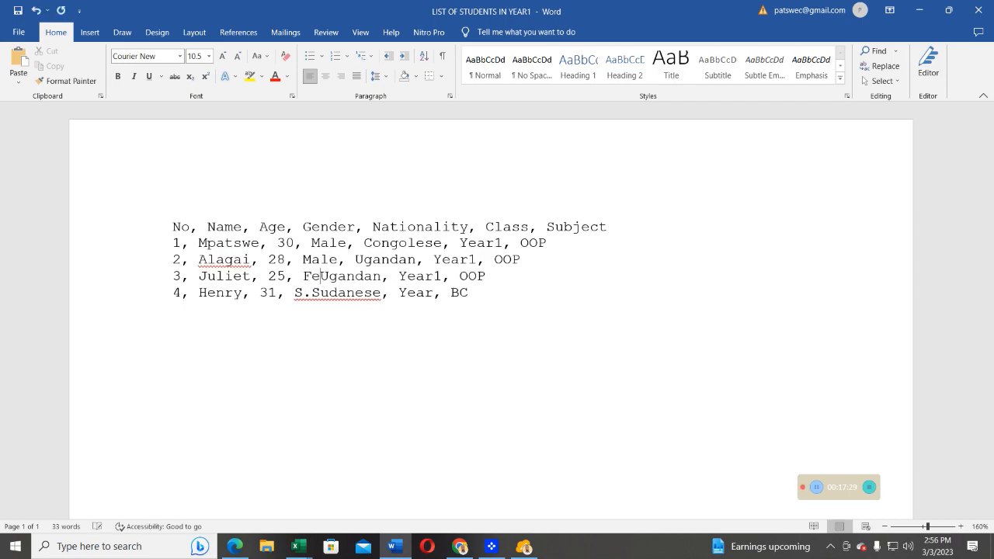
{"action": "type", "text": "ma"}
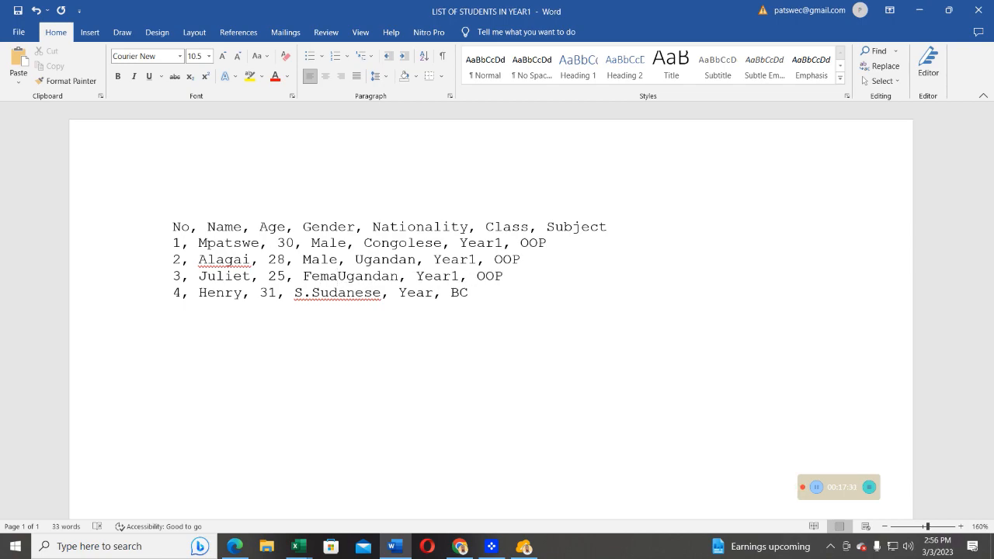
{"action": "type", "text": "le"}
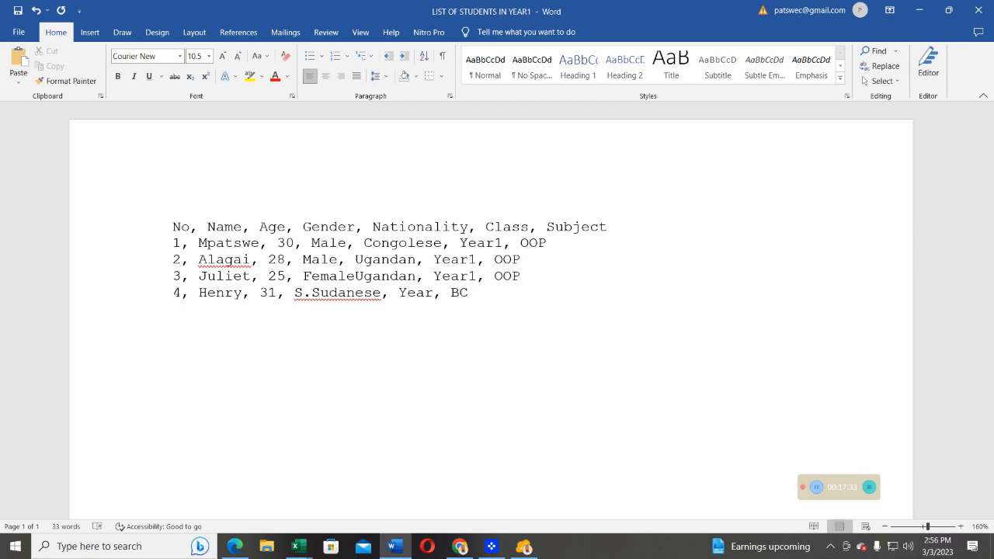
{"action": "type", "text": ","}
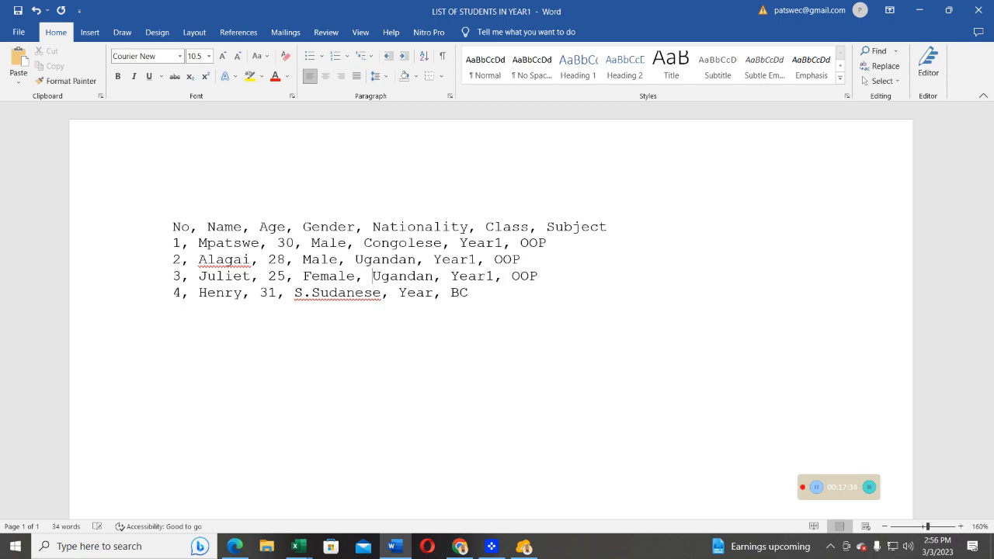
- Insert the missing gender "Male, " before S.Sudanese in student record 4
{"action": "left_click", "coordinate": [292, 291]}
{"action": "type", "text": "Mal"}
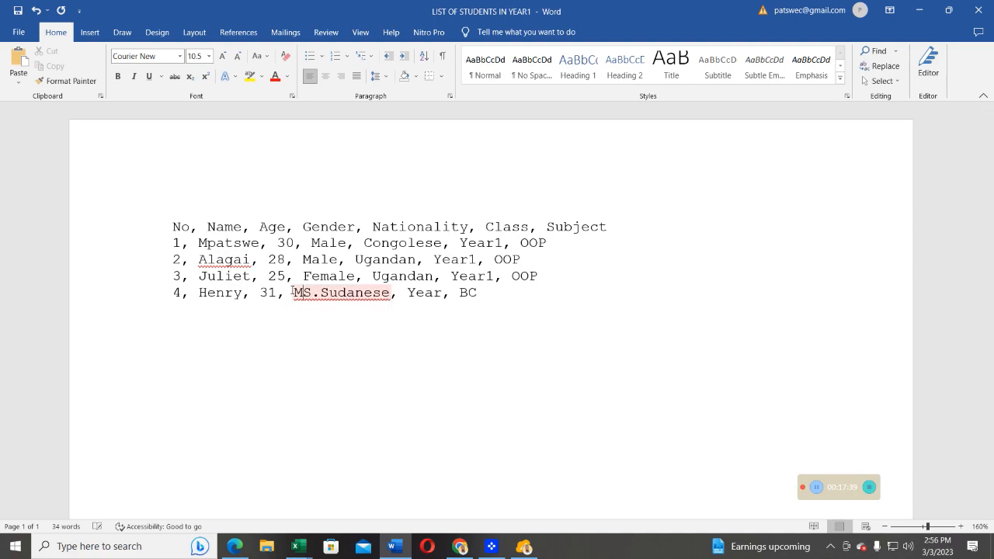
{"action": "type", "text": "e"}
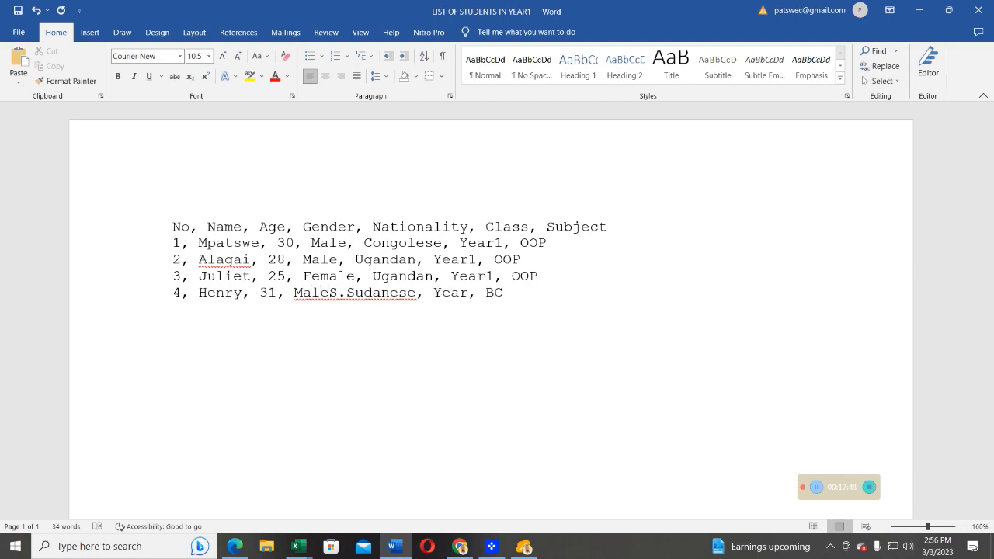
{"action": "type", "text": ","}
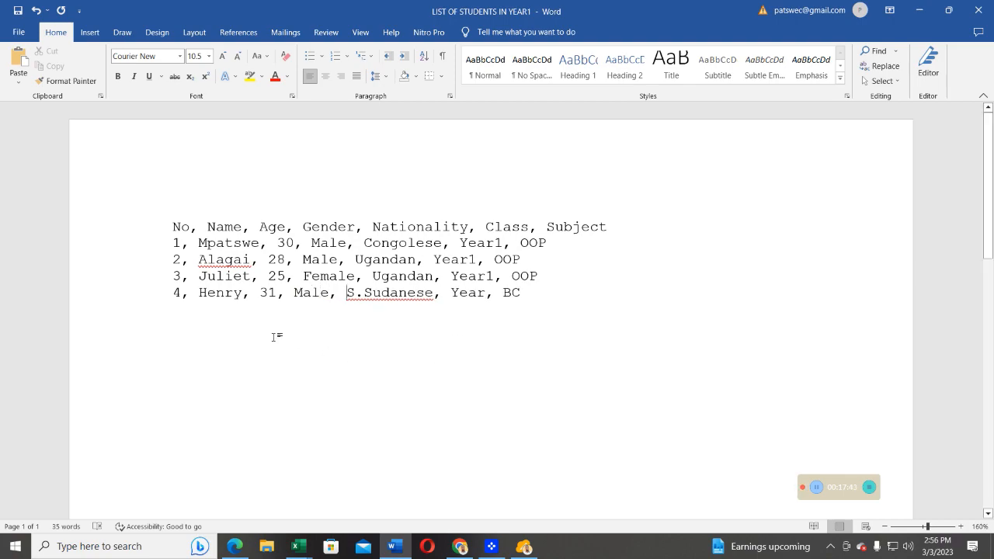
- Save the corrected list as Plain Text named LIST OF STUDENTS IN YEAR12 in the TEBTALKS EDUCATION folder, accepting the file conversion
{"action": "left_click", "coordinate": [19, 34]}
{"action": "left_click", "coordinate": [44, 208]}
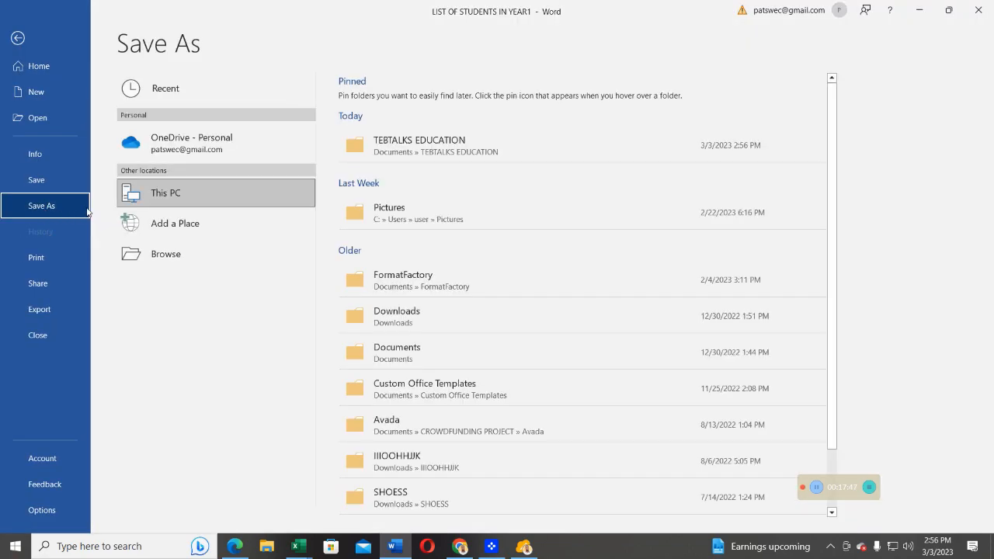
{"action": "left_click", "coordinate": [163, 255]}
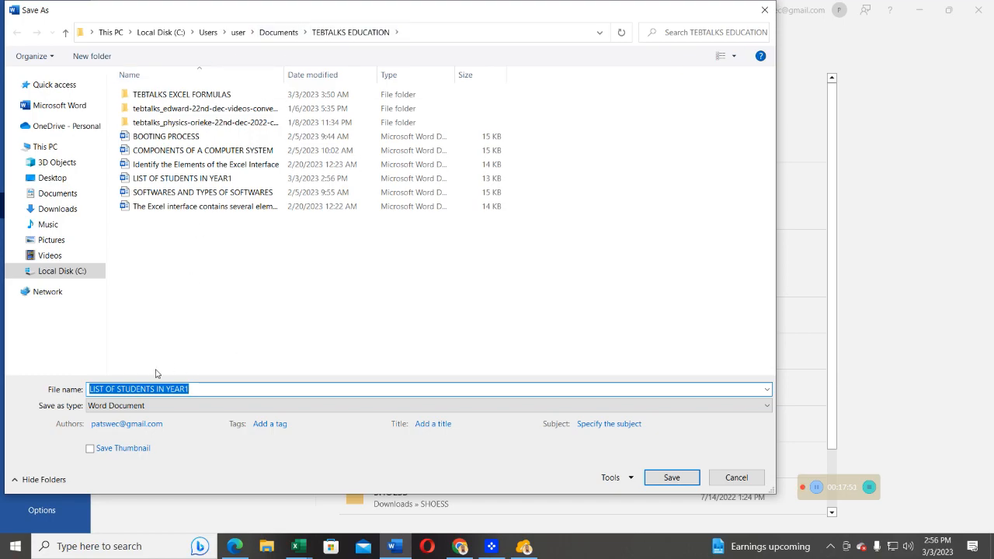
{"action": "left_click", "coordinate": [113, 406]}
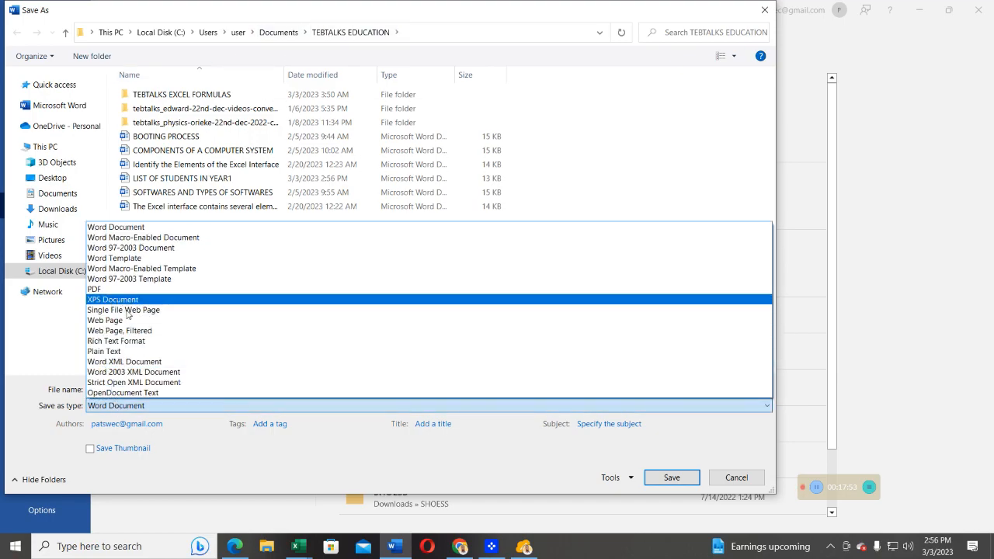
{"action": "left_click", "coordinate": [113, 354]}
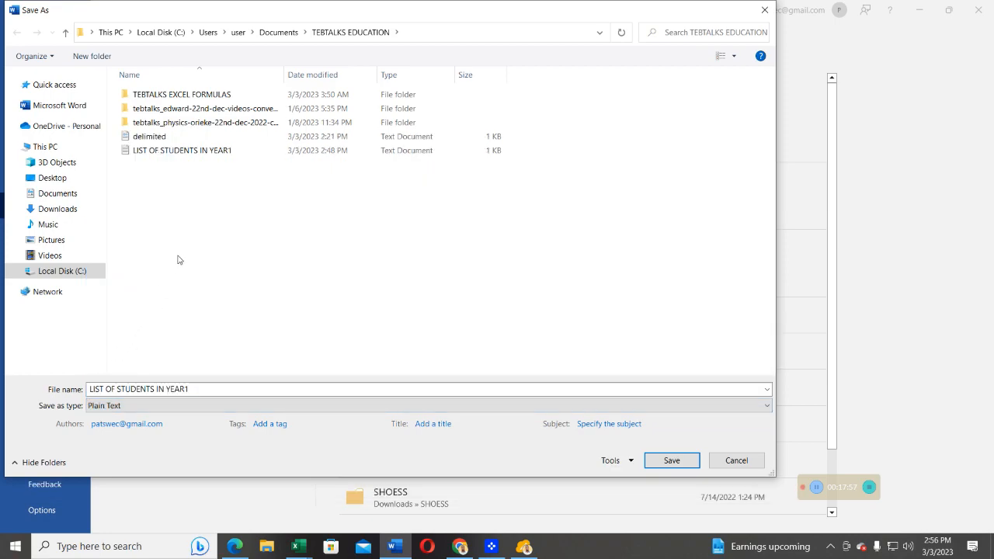
{"action": "left_click", "coordinate": [191, 387]}
{"action": "left_click", "coordinate": [192, 387]}
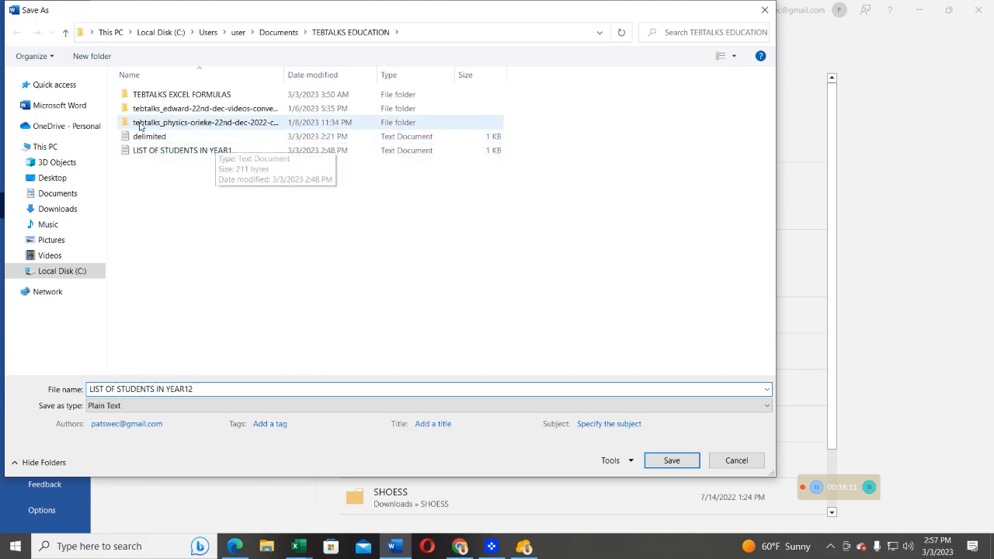
{"action": "left_click", "coordinate": [652, 460]}
{"action": "left_click", "coordinate": [575, 351]}
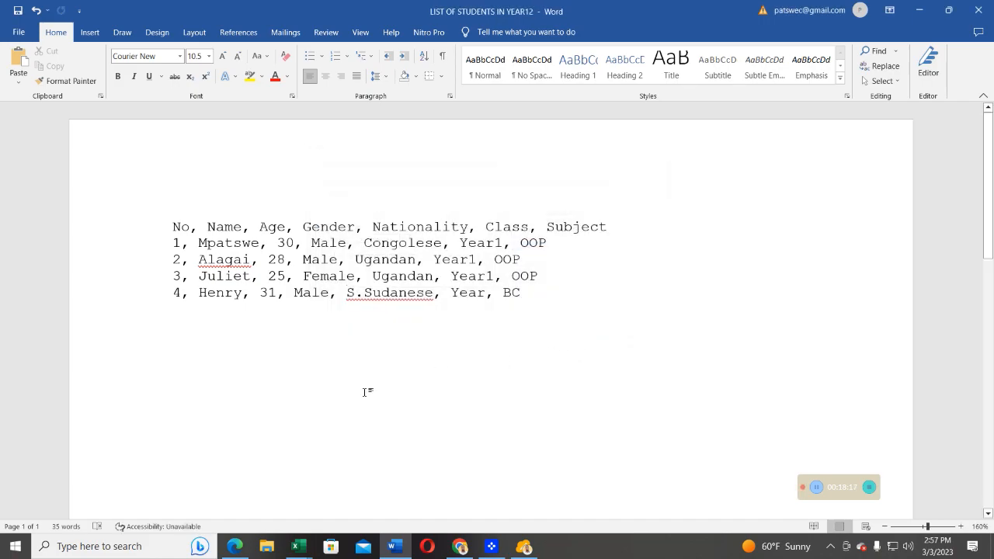
- Switch to the LIST OF STUDENTS IN YEAR1 workbook in Excel and add a new worksheet
{"action": "mouse_move", "coordinate": [304, 544]}
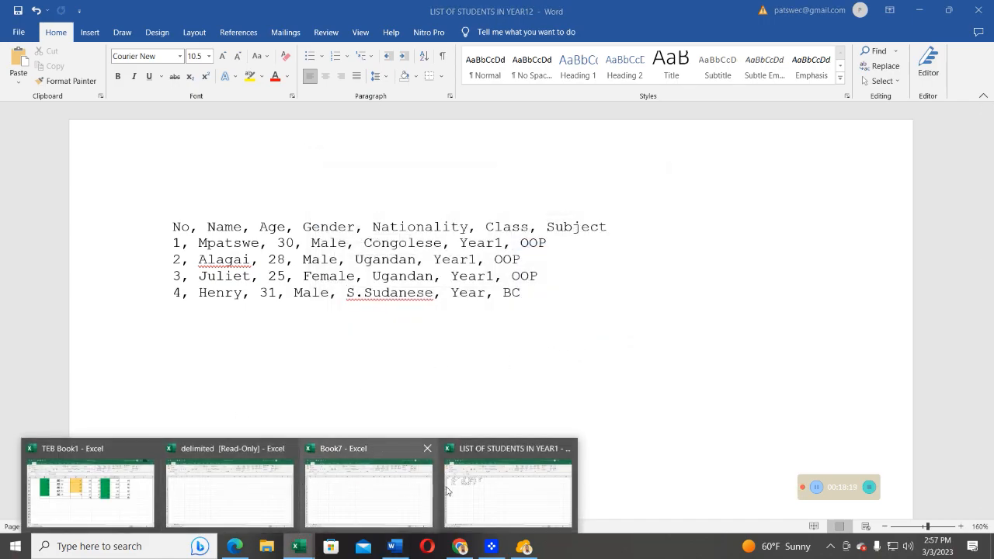
{"action": "left_click", "coordinate": [482, 489]}
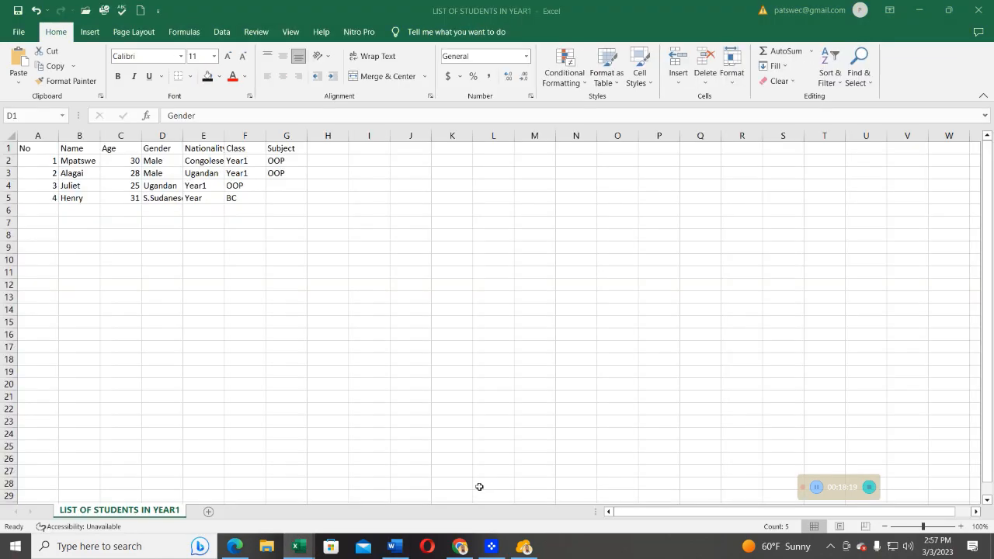
{"action": "left_click", "coordinate": [208, 512]}
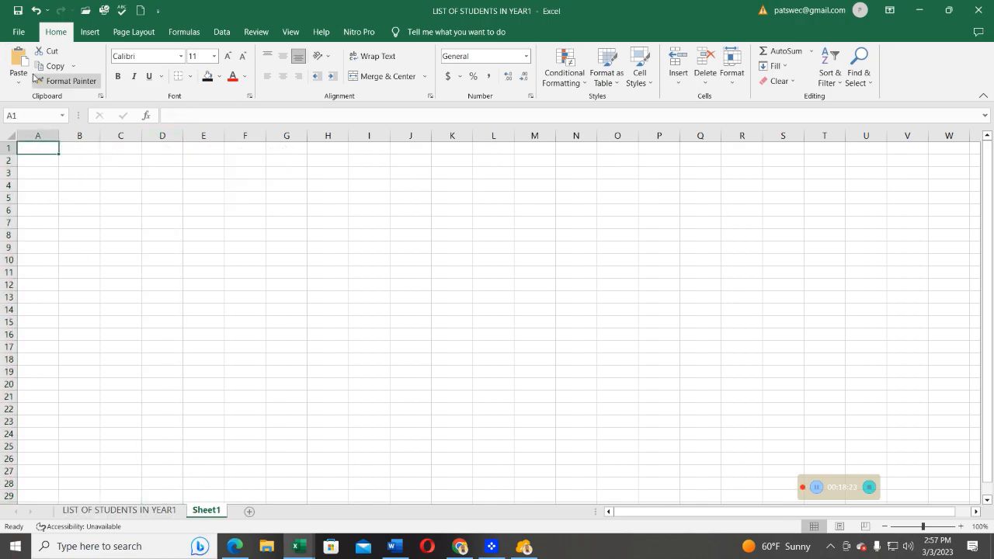
- Open LIST OF STUDENTS IN YEAR12.txt from the TEBTALKS EDUCATION folder by its file name, as read-only
{"action": "left_click", "coordinate": [17, 32]}
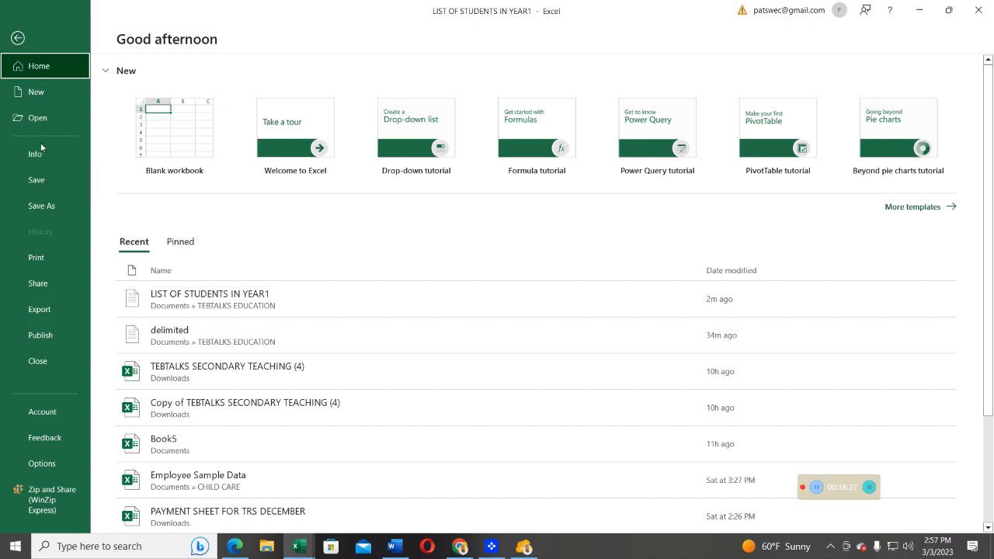
{"action": "left_click", "coordinate": [37, 121]}
{"action": "left_click", "coordinate": [166, 260]}
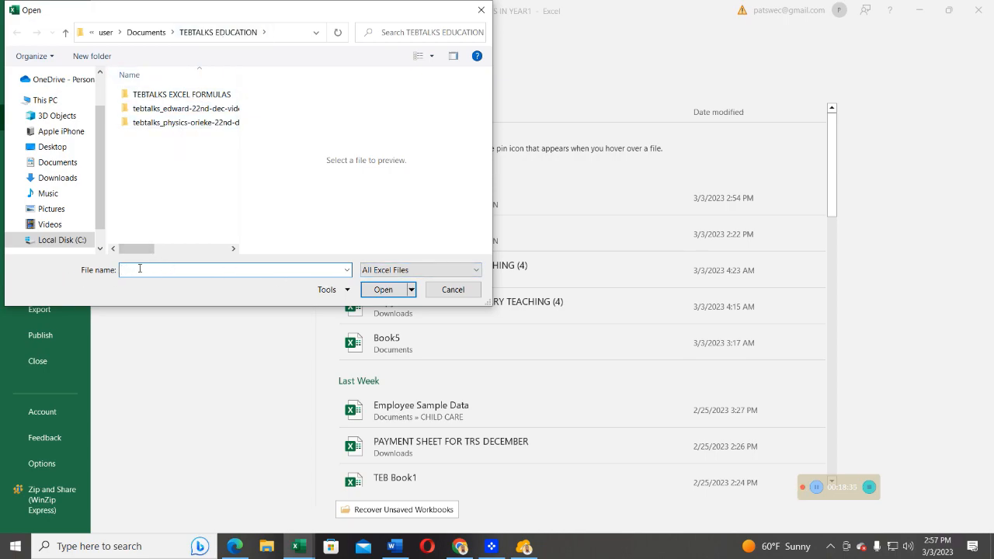
{"action": "type", "text": "li"}
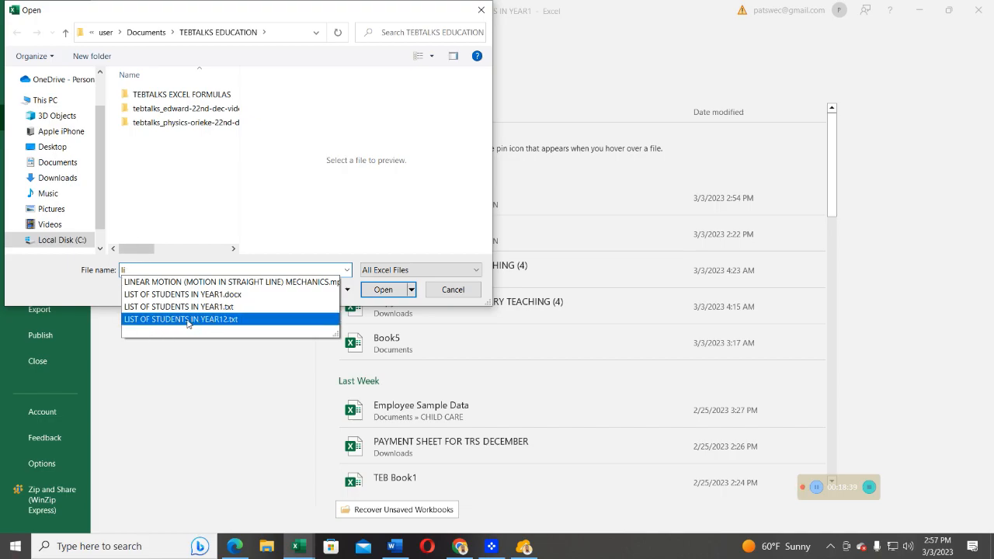
{"action": "left_click", "coordinate": [187, 319]}
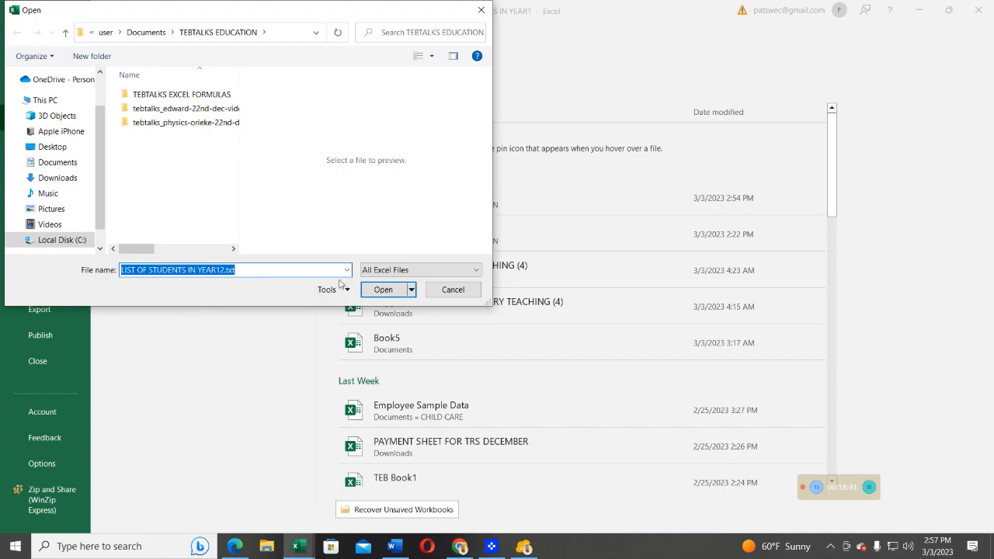
{"action": "left_click", "coordinate": [378, 288]}
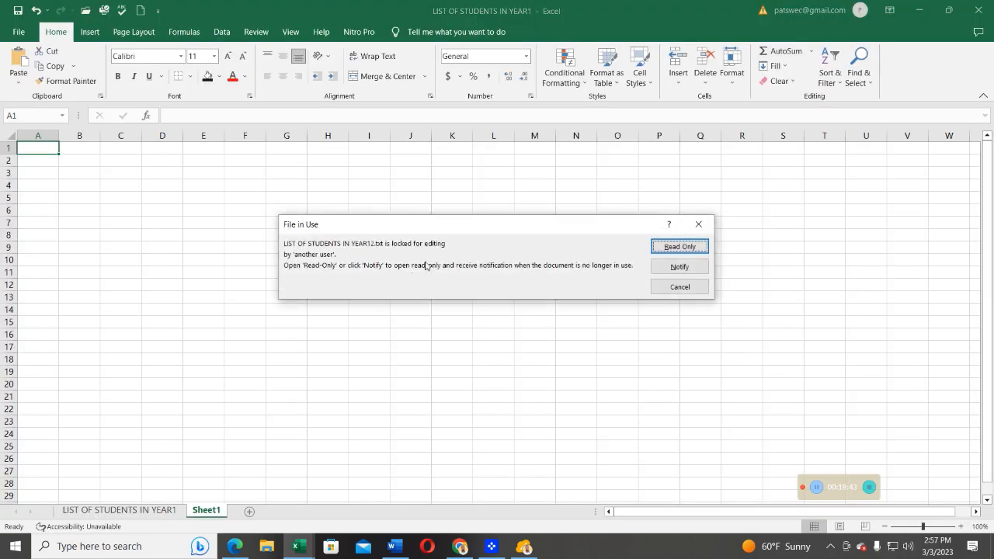
{"action": "left_click", "coordinate": [670, 248]}
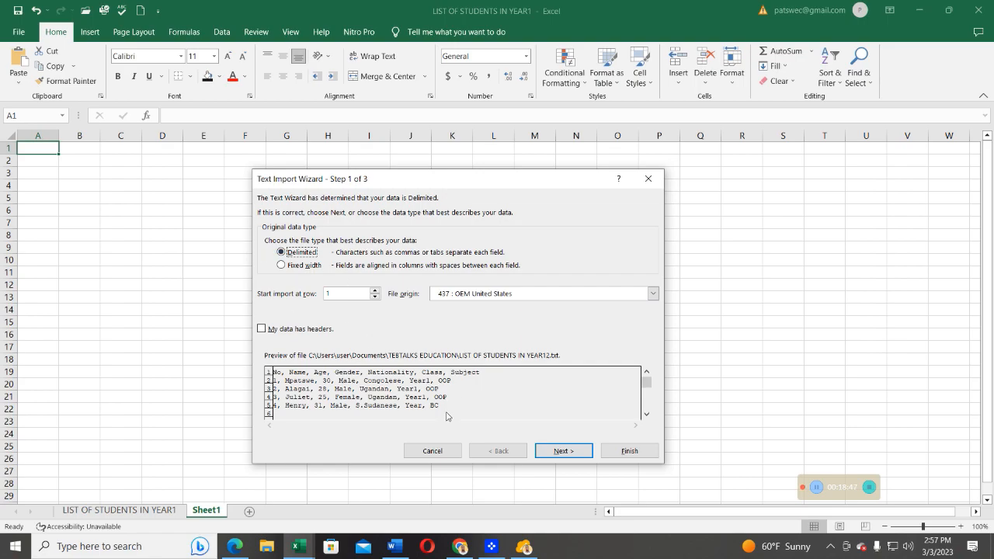
- Import the text as Delimited with Tab, Semicolon, Comma, Space and Other enabled as delimiters
{"action": "left_click", "coordinate": [563, 451]}
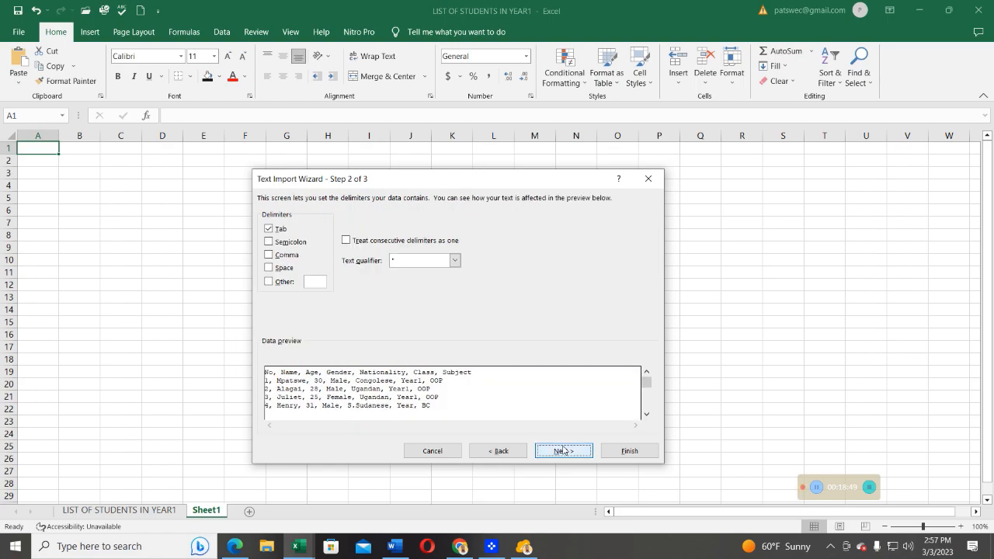
{"action": "left_click", "coordinate": [268, 241]}
{"action": "left_click", "coordinate": [268, 255]}
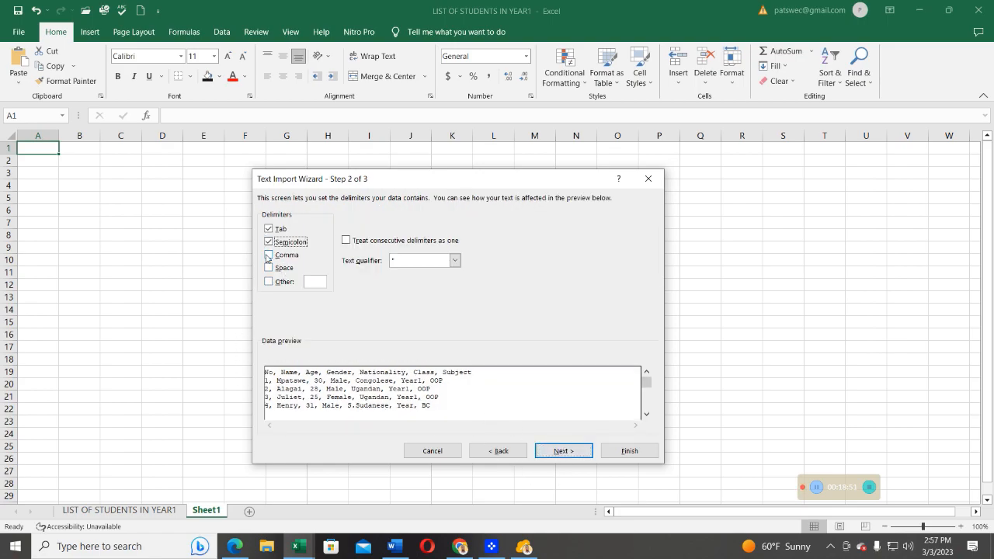
{"action": "left_click", "coordinate": [268, 267]}
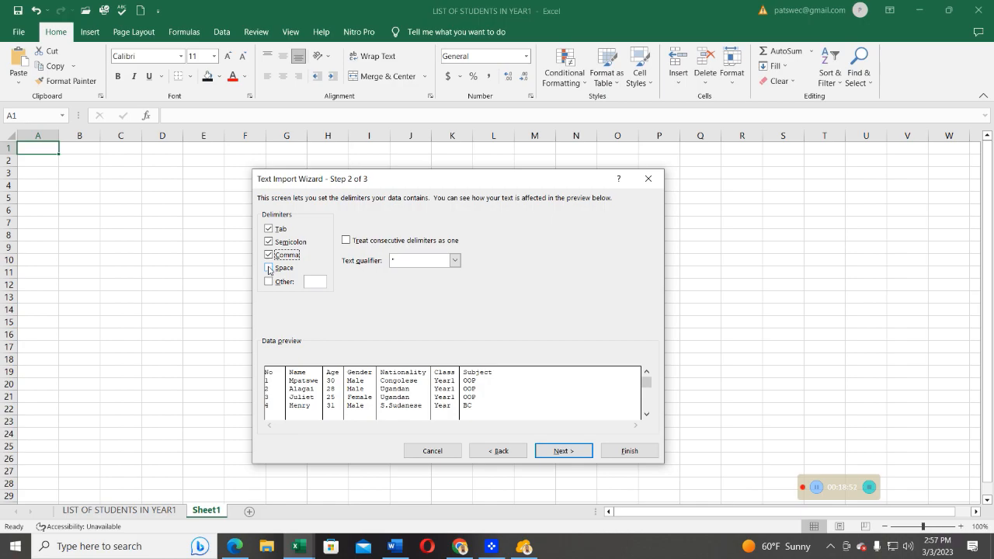
{"action": "left_click", "coordinate": [560, 457]}
{"action": "left_click", "coordinate": [627, 451]}
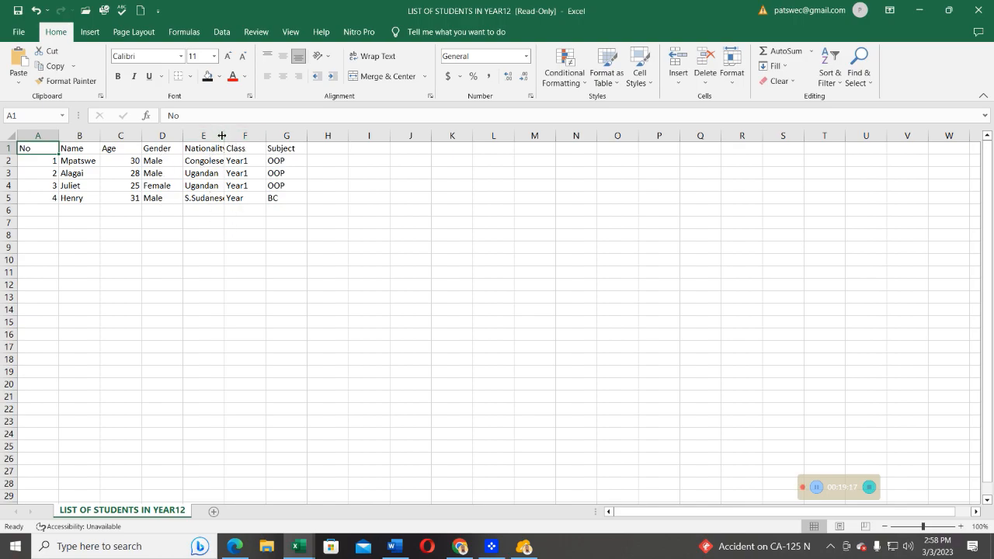
- Widen the Nationality column to fit its entries and select the range A1:G5 to review the imported table
{"action": "left_click_drag", "start_coordinate": [224, 136], "coordinate": [236, 135]}
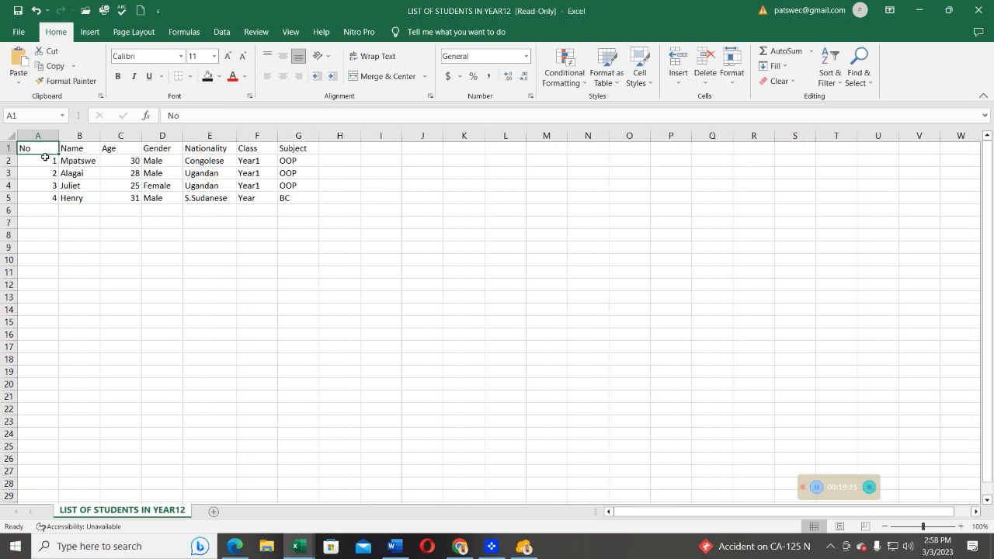
{"action": "left_click_drag", "start_coordinate": [26, 148], "coordinate": [304, 198]}
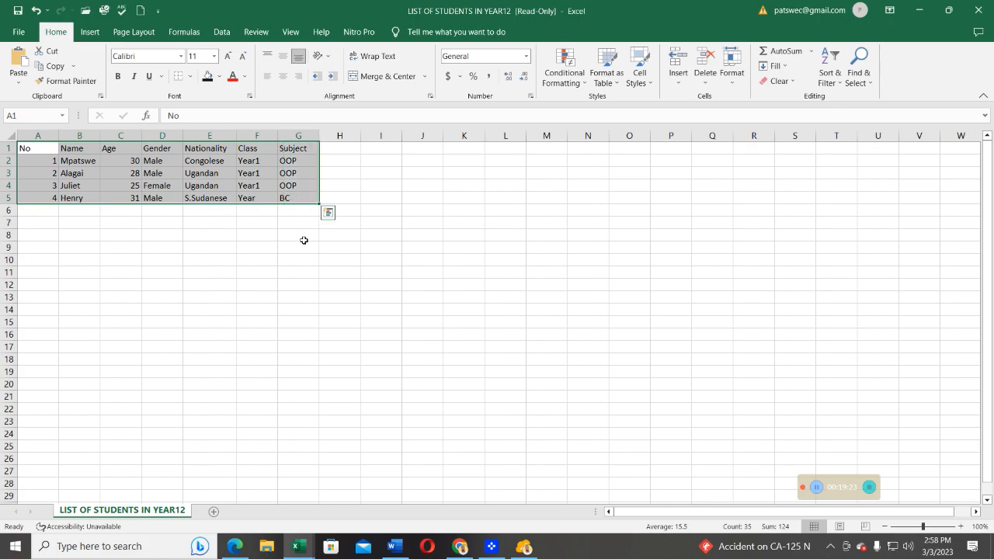
{"action": "left_click", "coordinate": [266, 226]}
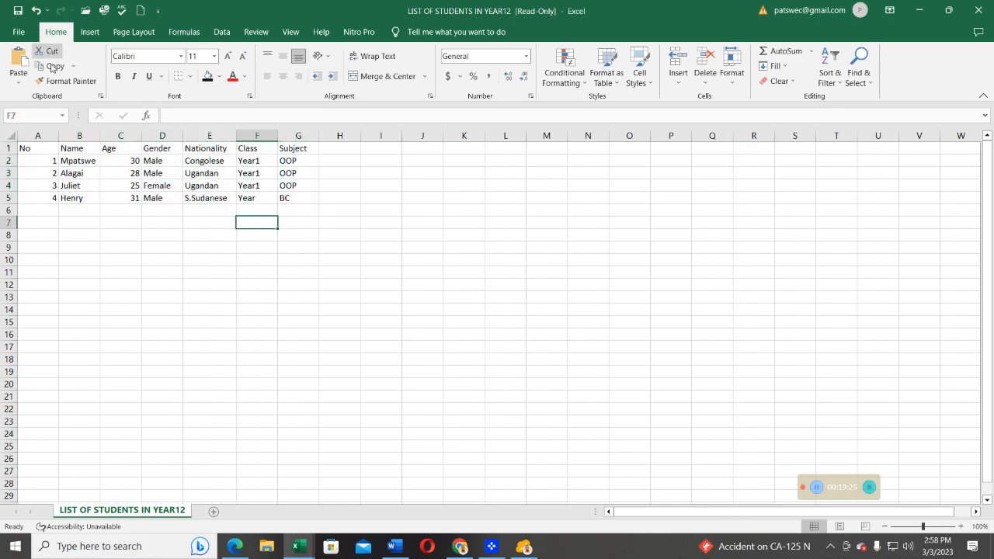